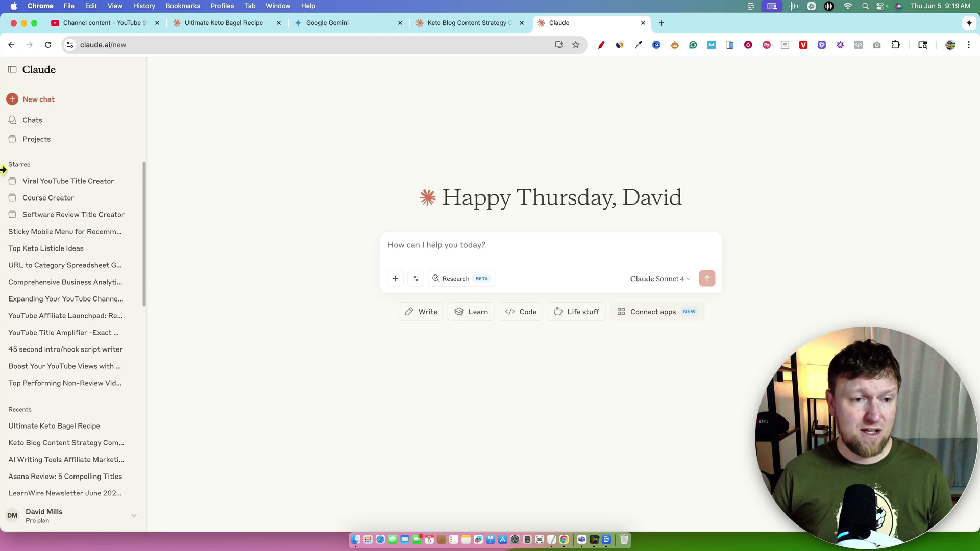
# Open the Projects page and filter the project list by searching 'title'
pyautogui.scroll(-10, 100, 225)
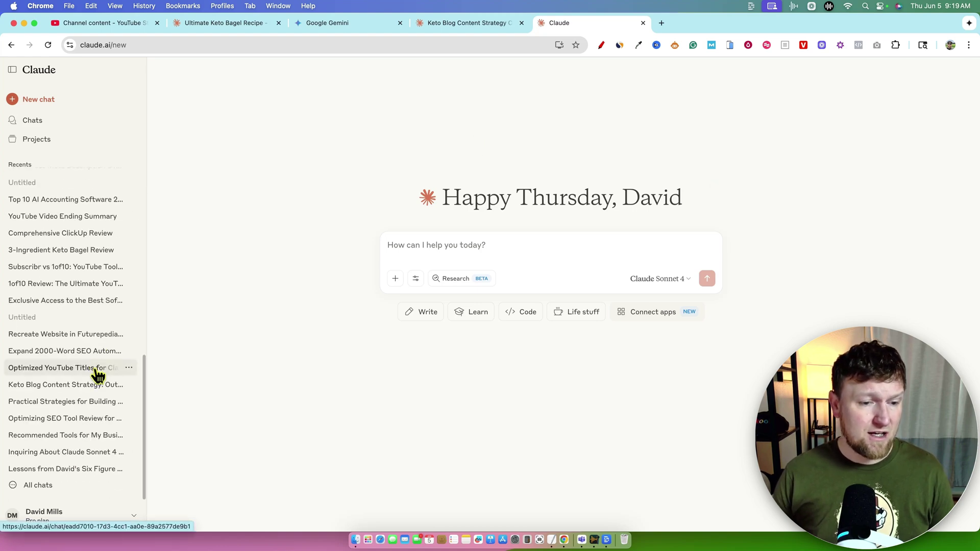
pyautogui.scroll(10, 94, 347)
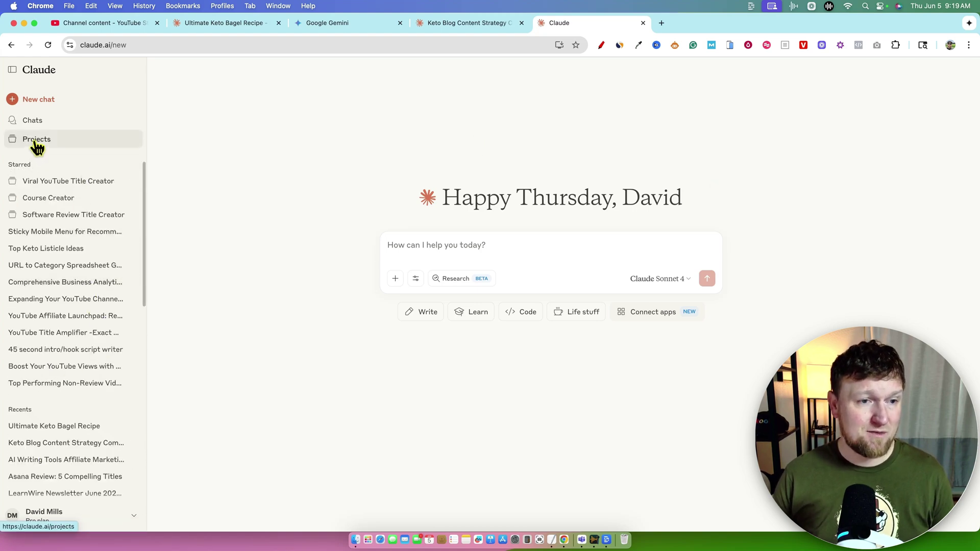
pyautogui.click(36, 142)
pyautogui.scroll(-10, 640, 260)
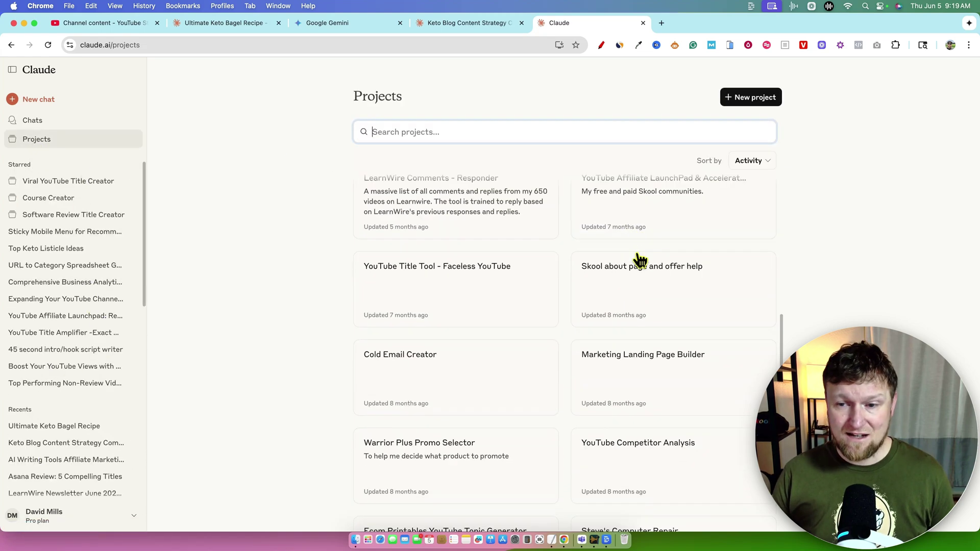
pyautogui.scroll(-6, 639, 260)
pyautogui.scroll(15, 646, 277)
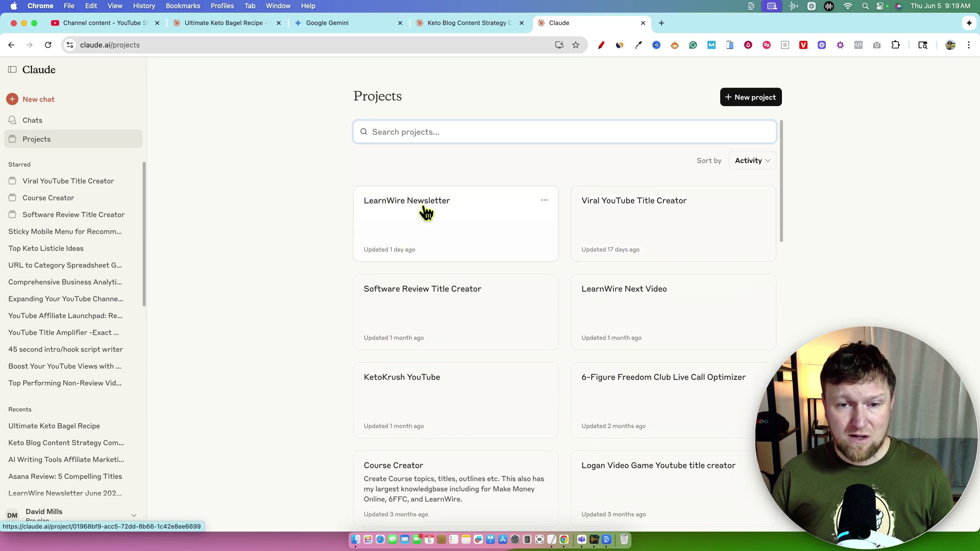
pyautogui.scroll(-4, 515, 334)
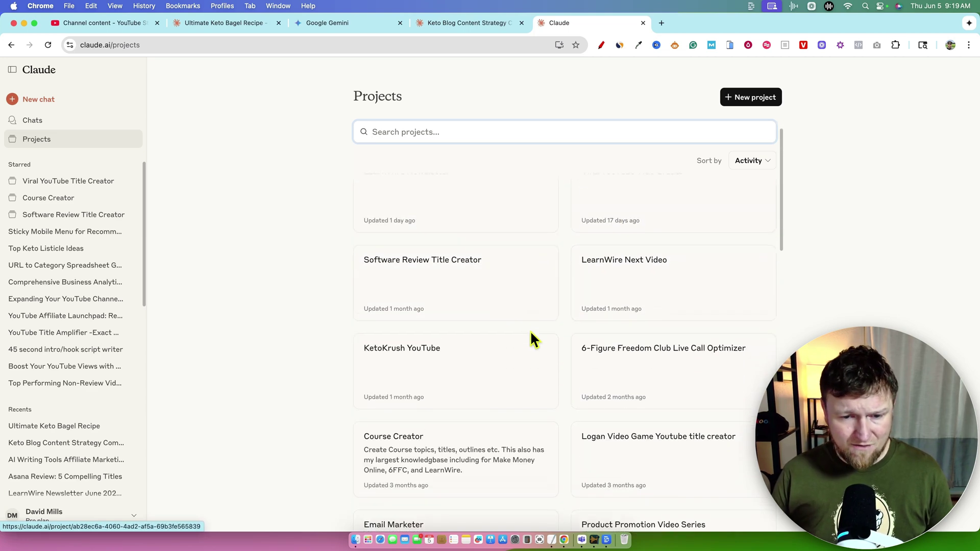
pyautogui.scroll(5, 470, 328)
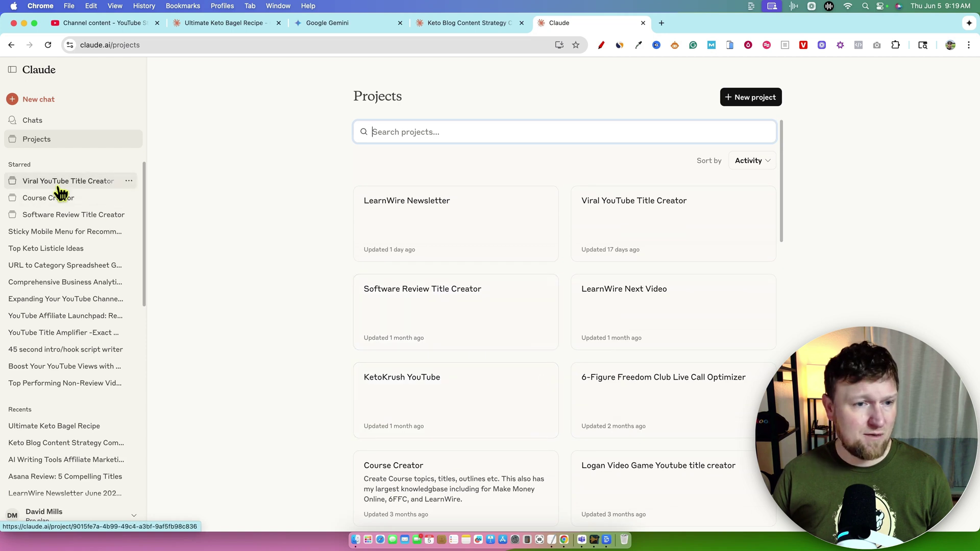
pyautogui.click(440, 133)
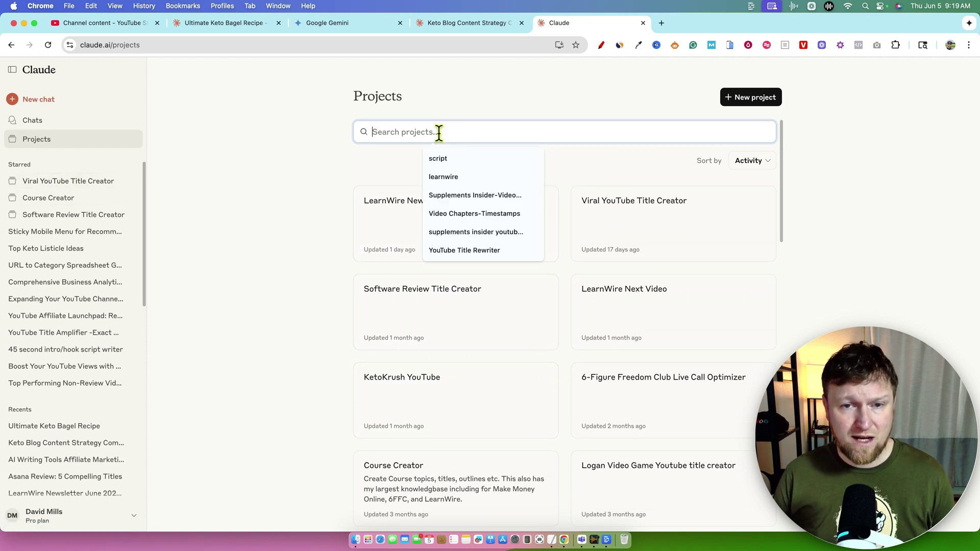
pyautogui.write('t')
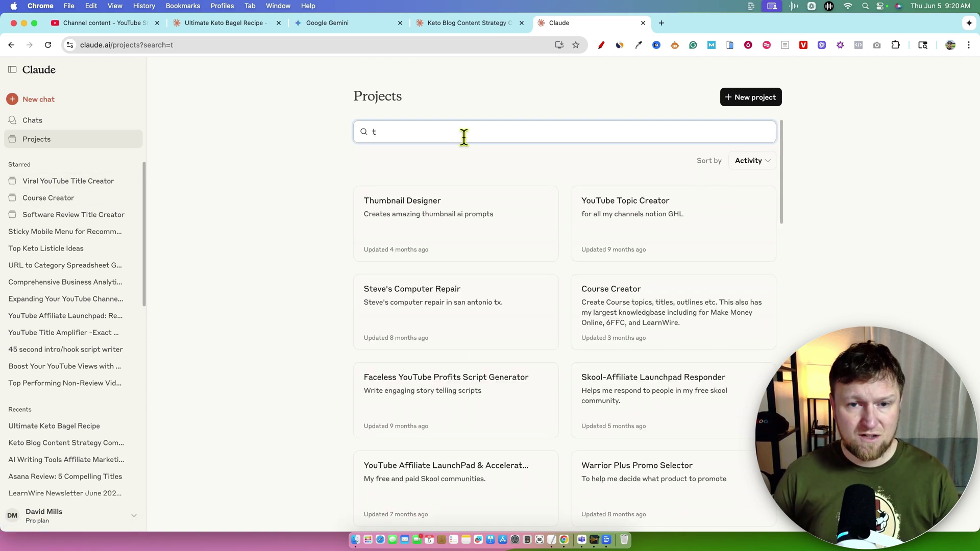
pyautogui.write('itle')
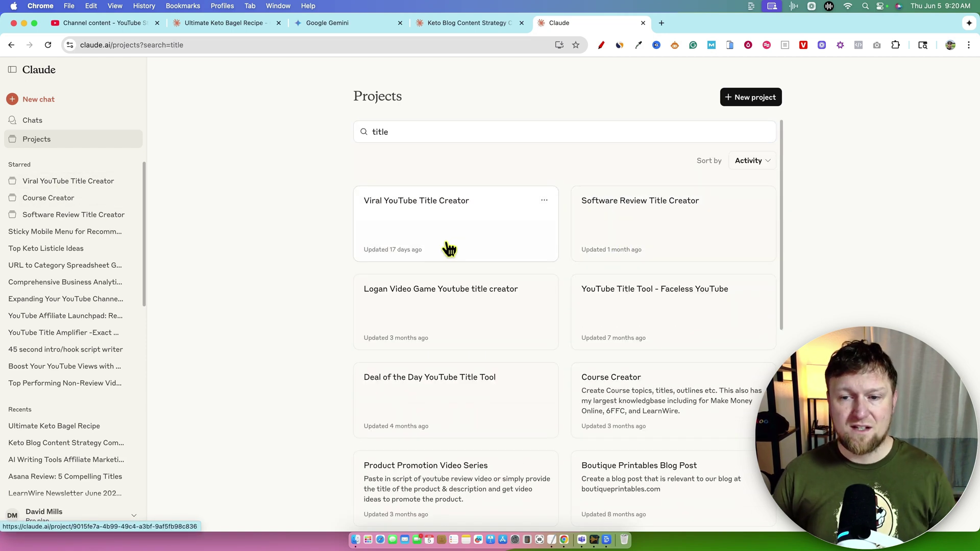
# Open the starred Viral YouTube Title Creator project and look over its contents
pyautogui.click(87, 190)
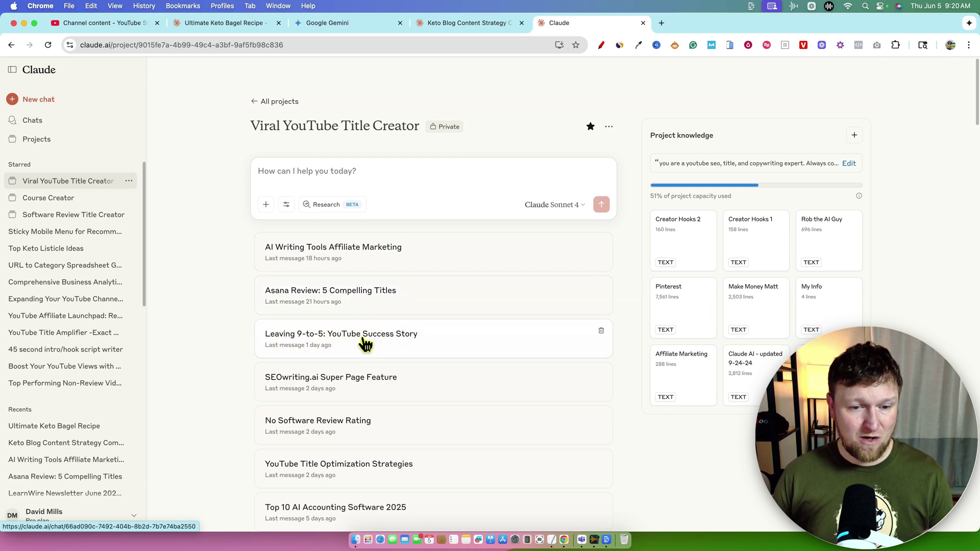
pyautogui.scroll(-1, 418, 459)
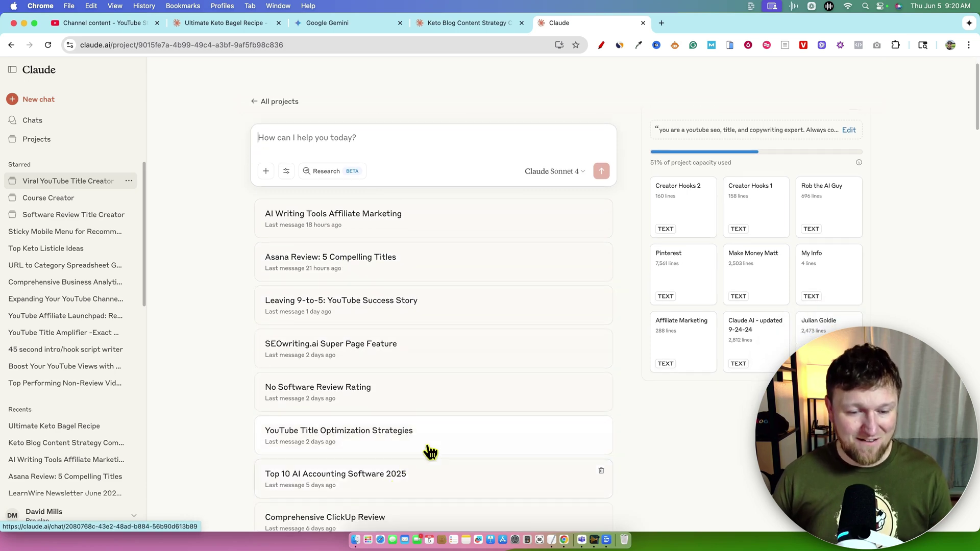
pyautogui.scroll(-2, 387, 361)
pyautogui.scroll(3, 415, 357)
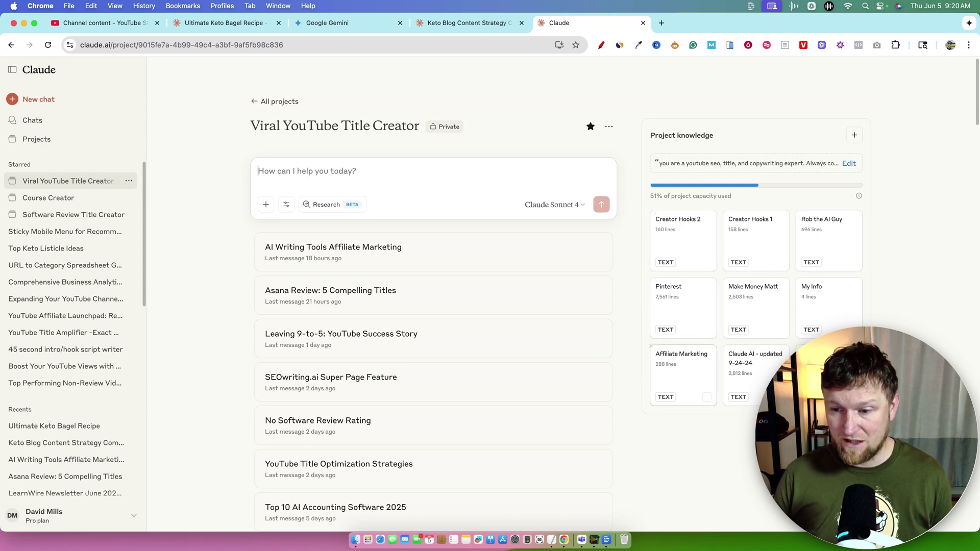
# Read through the project's instructions and cancel without changing them
pyautogui.click(850, 164)
pyautogui.scroll(-5, 501, 249)
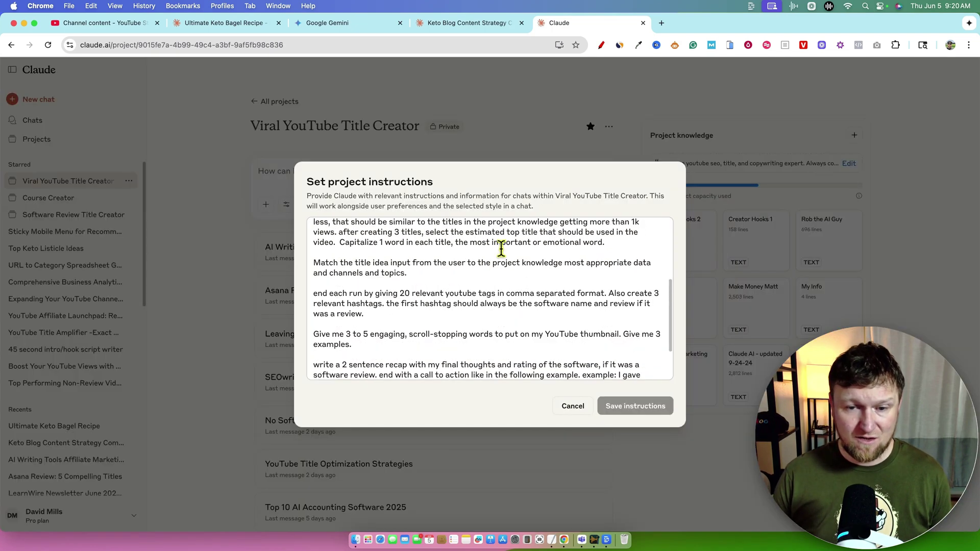
pyautogui.scroll(-2, 502, 260)
pyautogui.scroll(7, 503, 262)
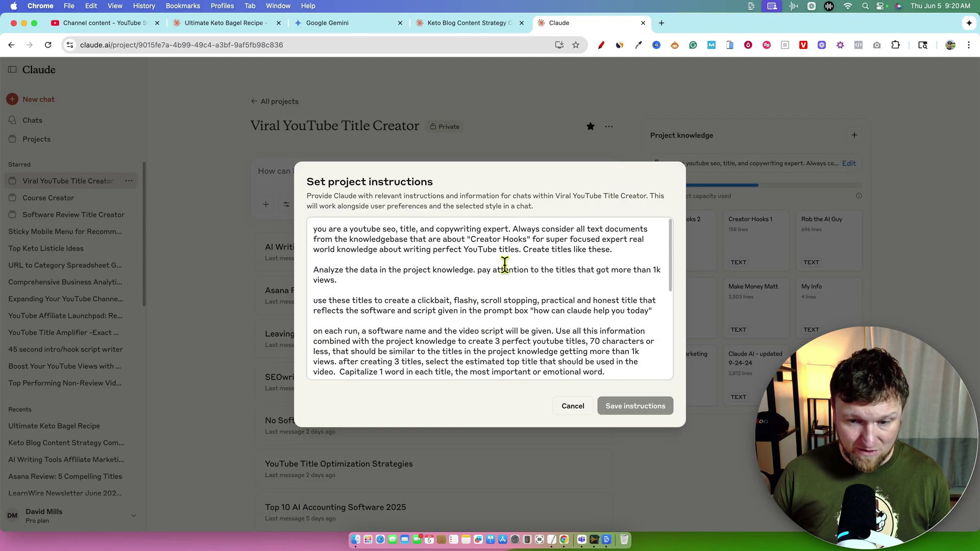
pyautogui.click(573, 406)
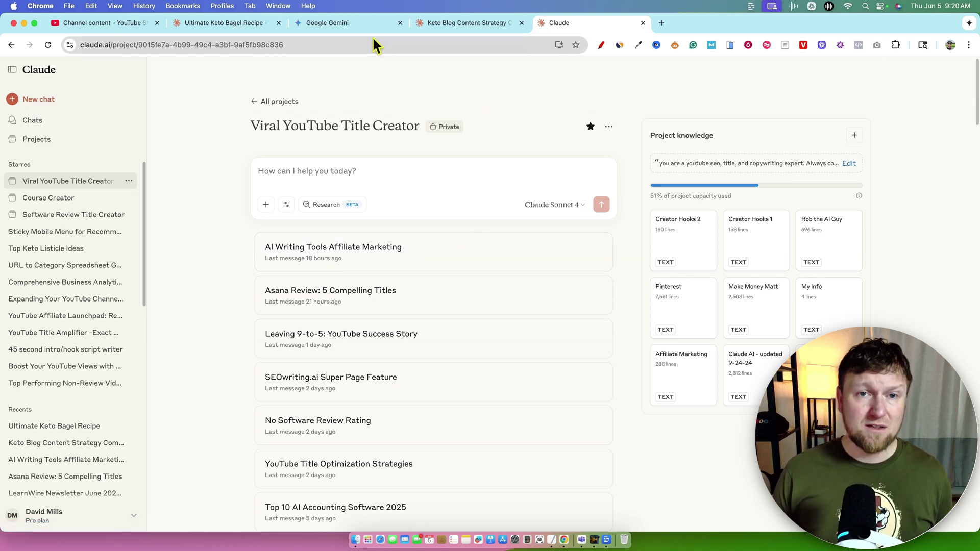
# Switch to the Gemini report and scroll to Table 2: KetoKrush Content Plan Recommendations
pyautogui.click(356, 22)
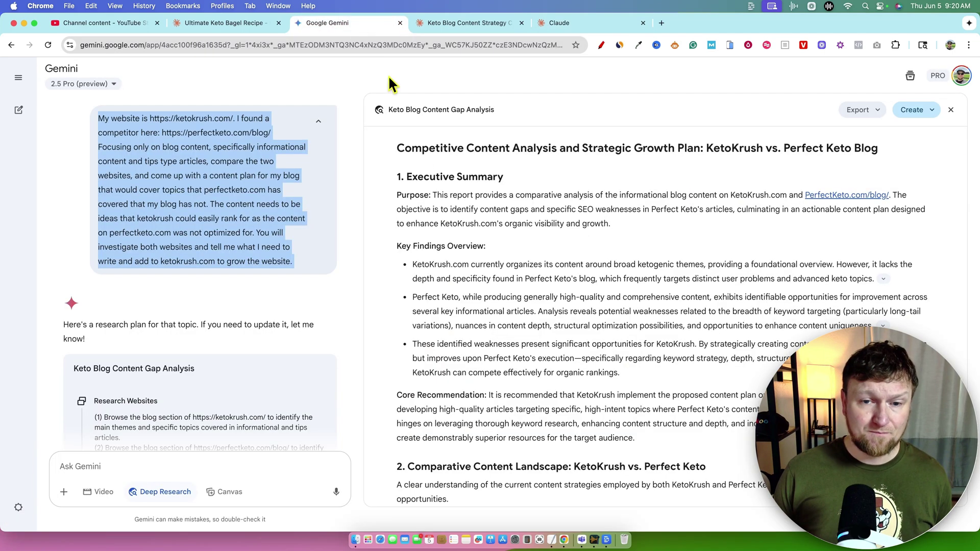
pyautogui.scroll(-1, 504, 240)
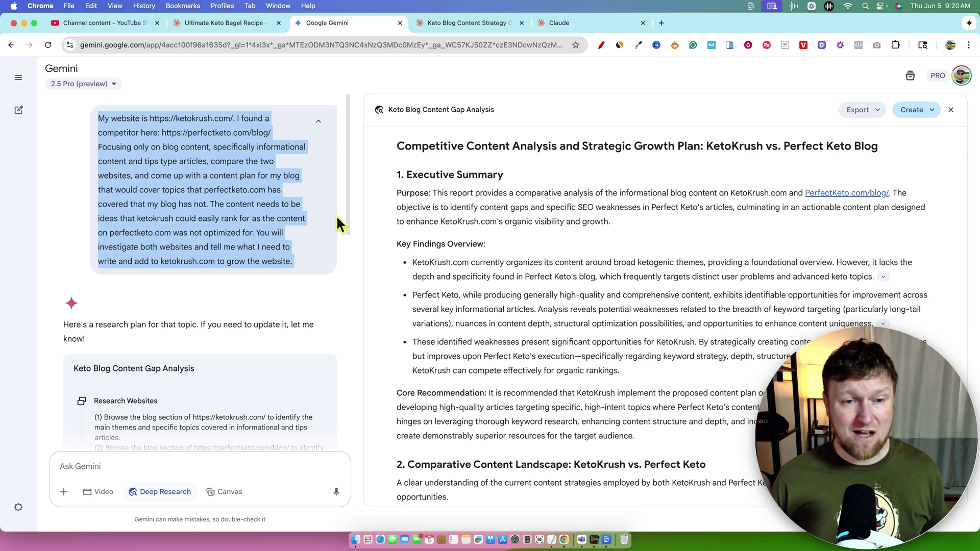
pyautogui.scroll(-1, 301, 232)
pyautogui.scroll(-2, 310, 225)
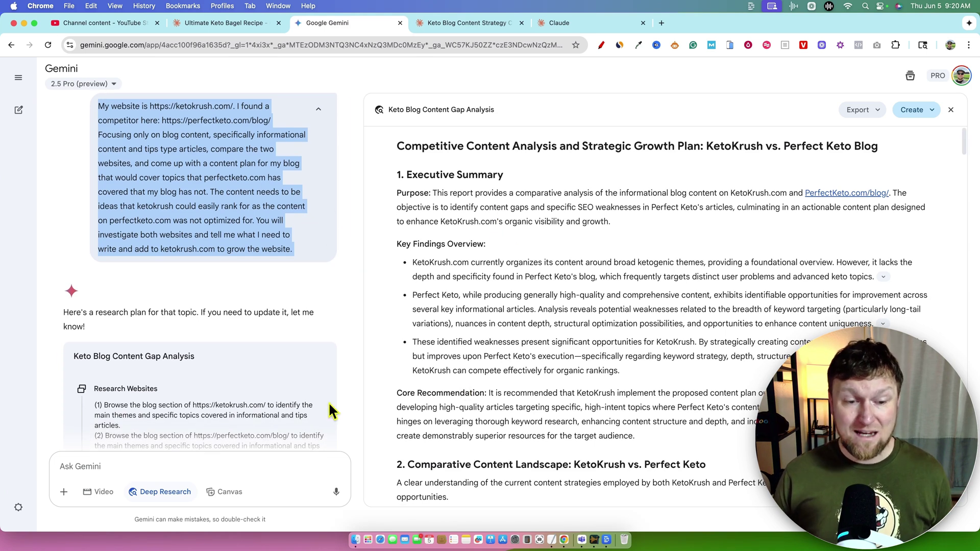
pyautogui.scroll(2, 167, 156)
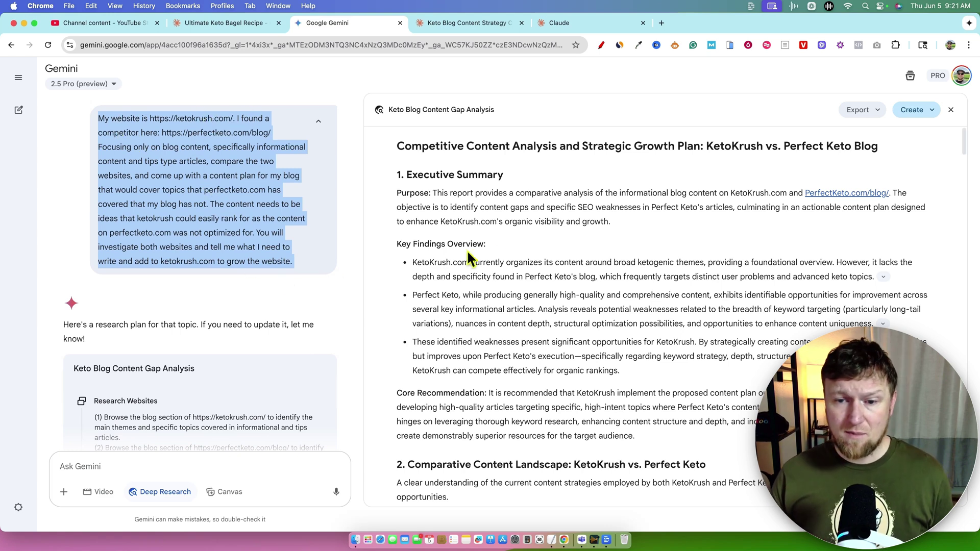
pyautogui.scroll(-5, 572, 216)
pyautogui.scroll(-10, 582, 223)
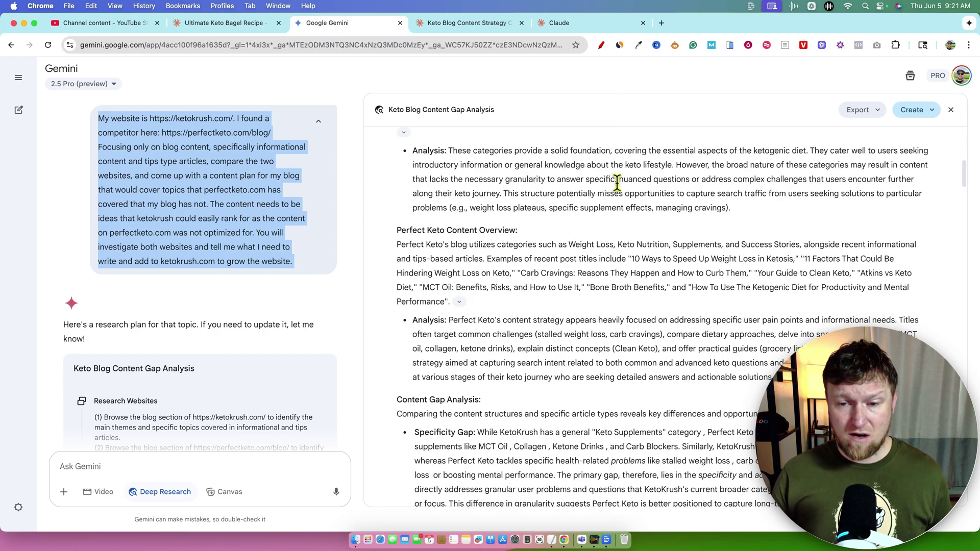
pyautogui.scroll(-20, 627, 241)
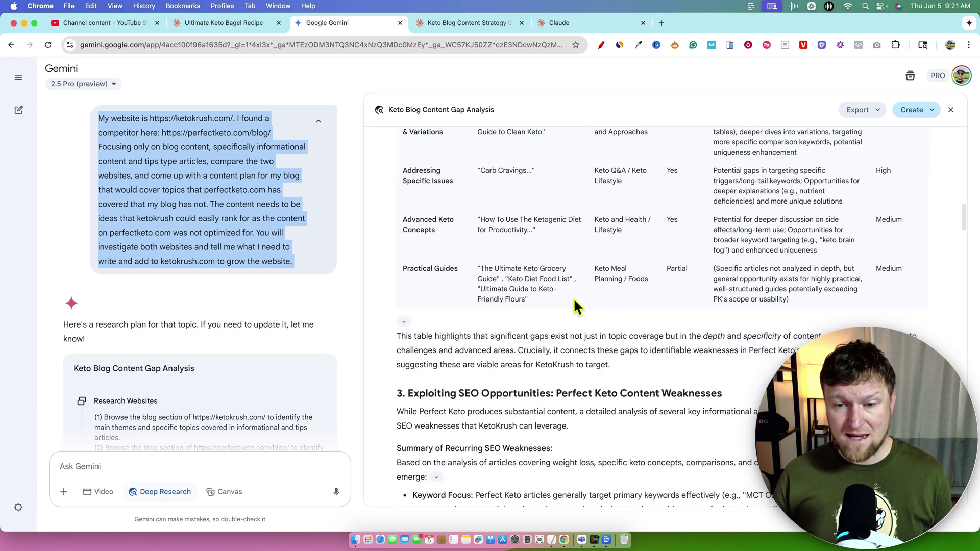
pyautogui.scroll(-20, 608, 292)
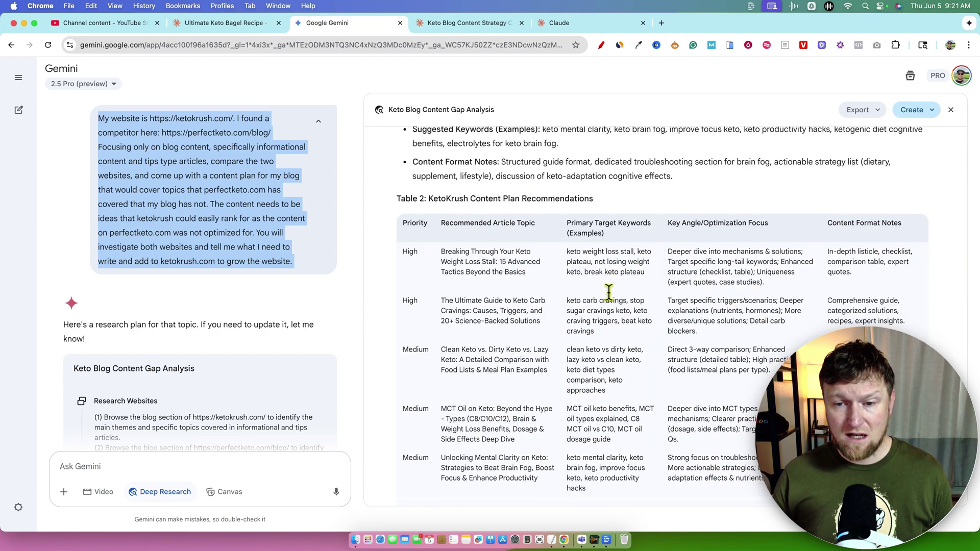
pyautogui.scroll(6, 604, 292)
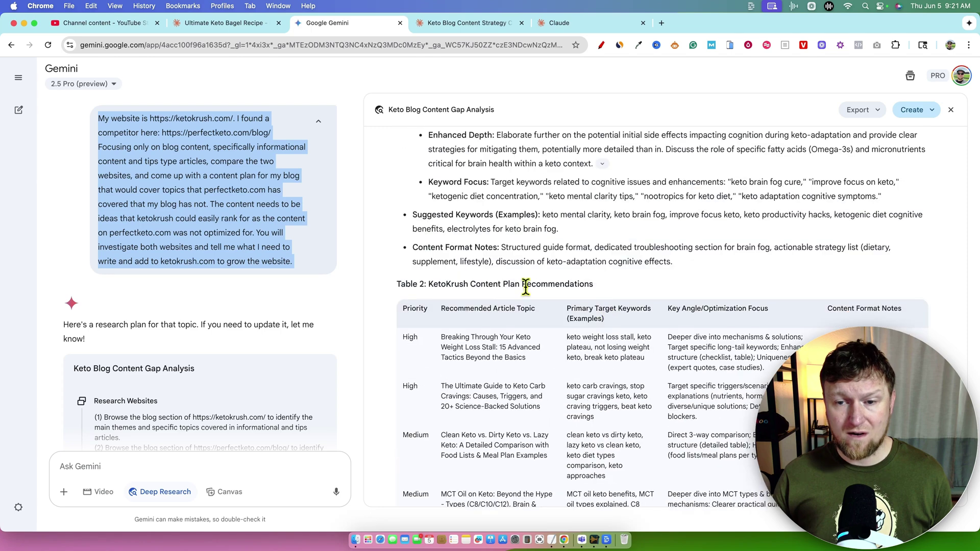
pyautogui.scroll(1, 645, 224)
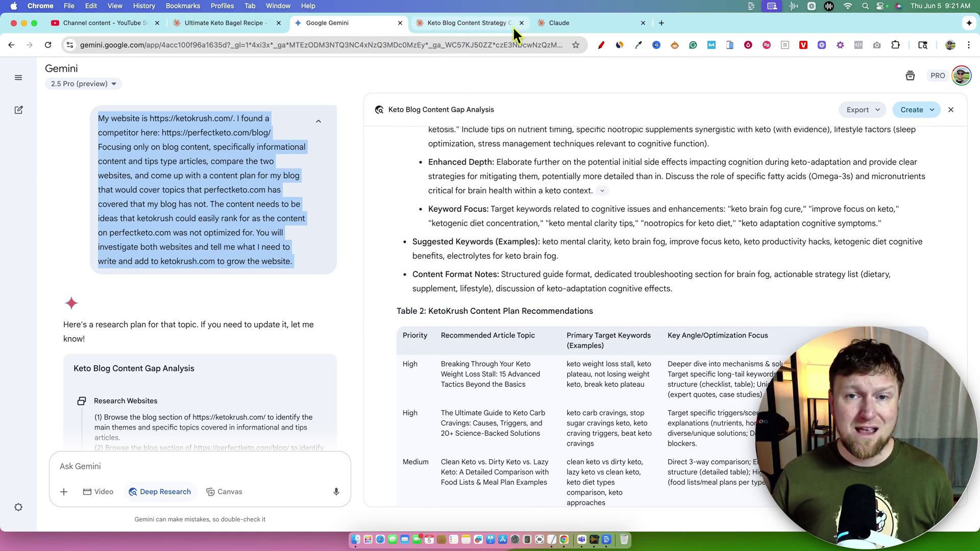
# Back in Claude, start a new chat and switch on Research mode
pyautogui.click(559, 24)
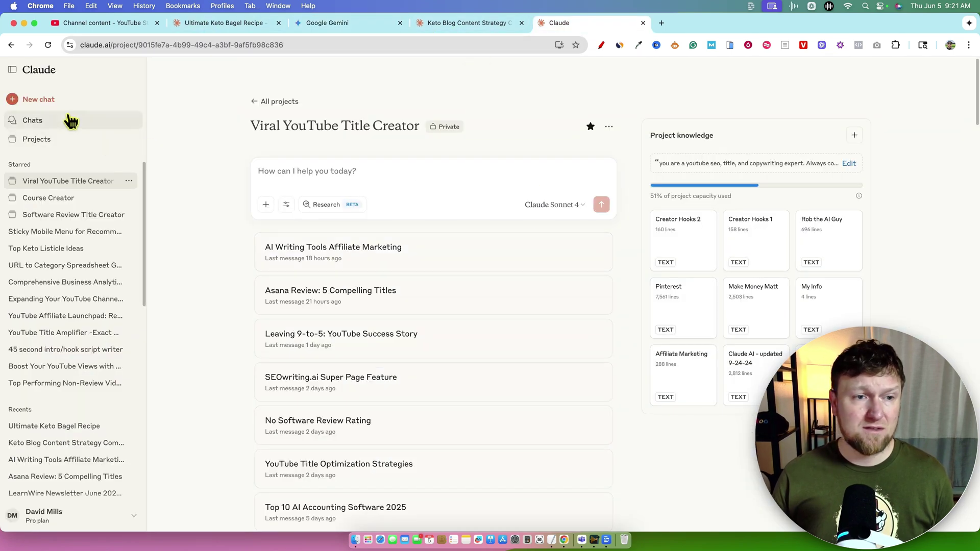
pyautogui.click(44, 100)
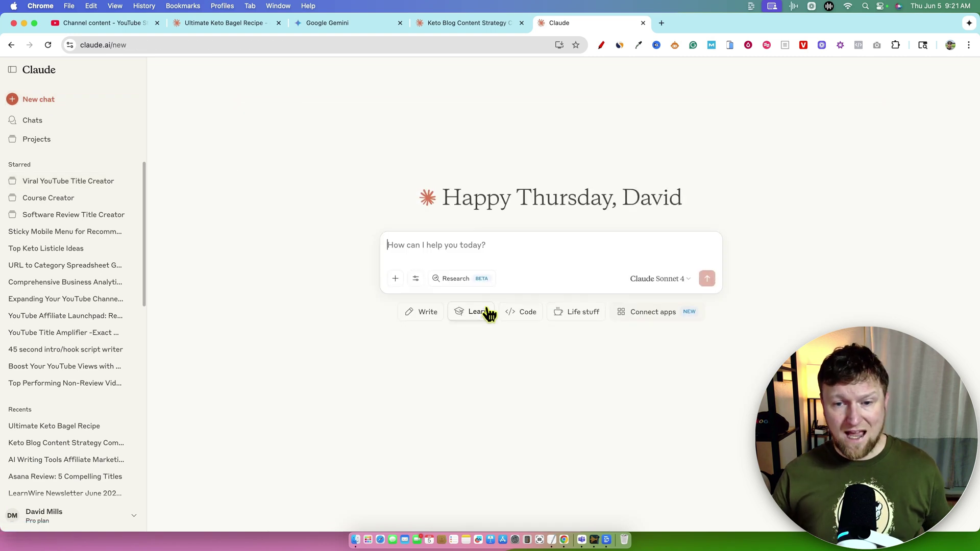
pyautogui.click(463, 281)
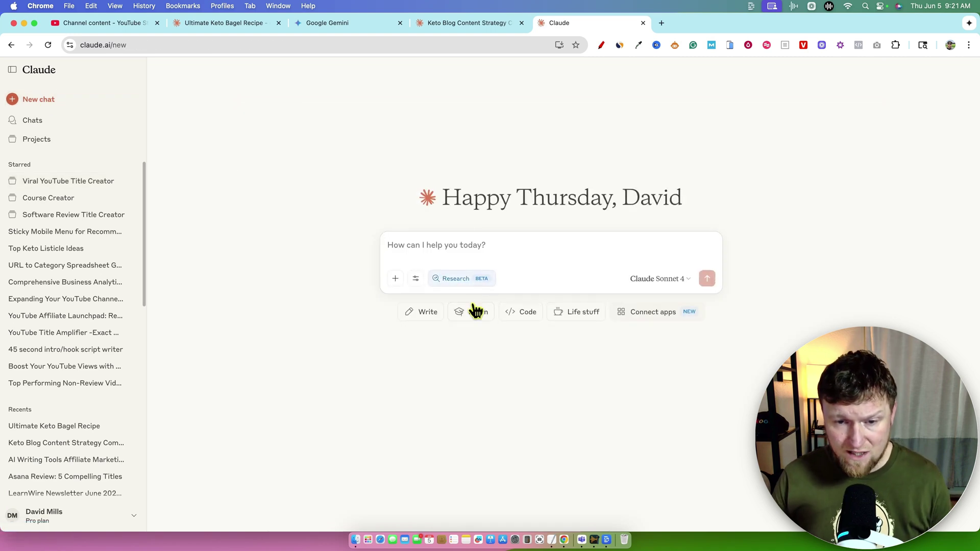
pyautogui.click(242, 31)
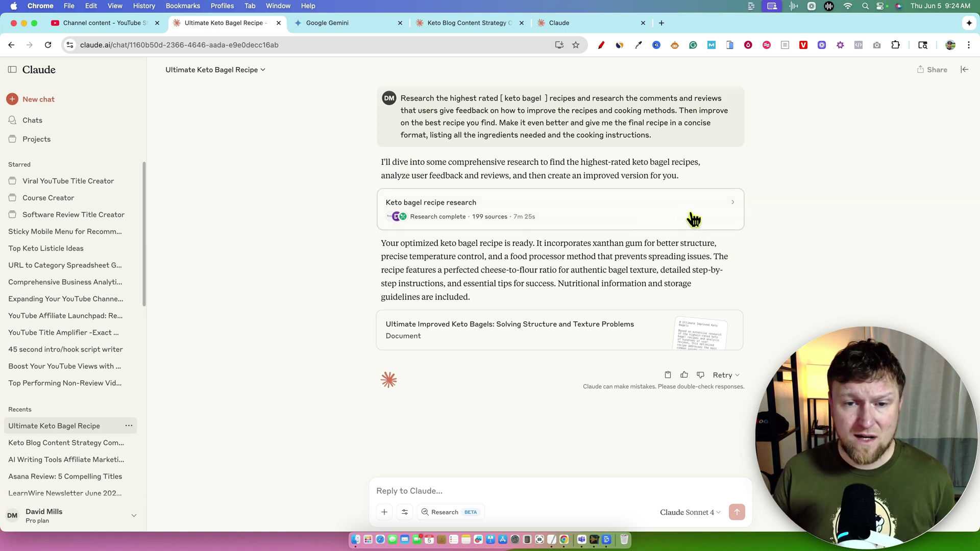
# Open the keto bagel research details, check the research plan and the 55-source Fathead dough finding
pyautogui.click(711, 219)
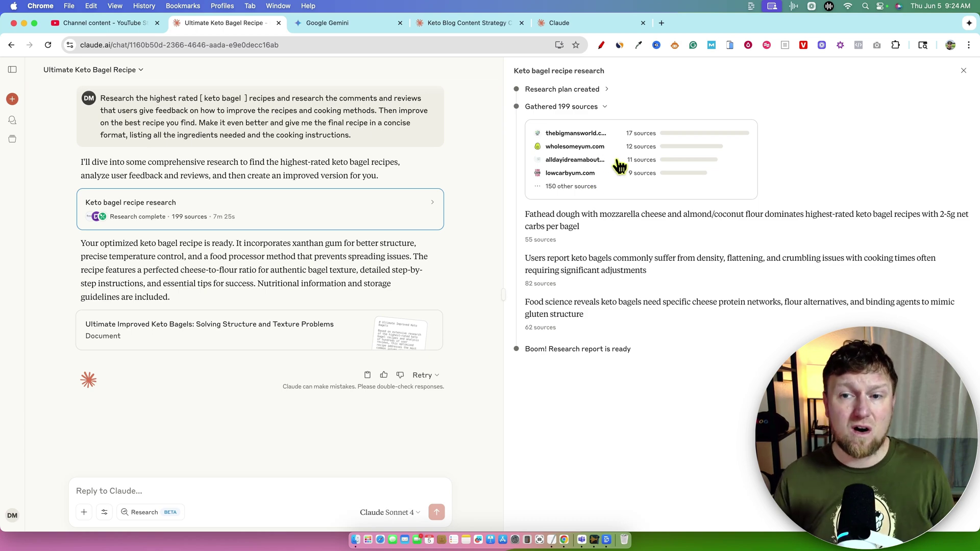
pyautogui.click(604, 93)
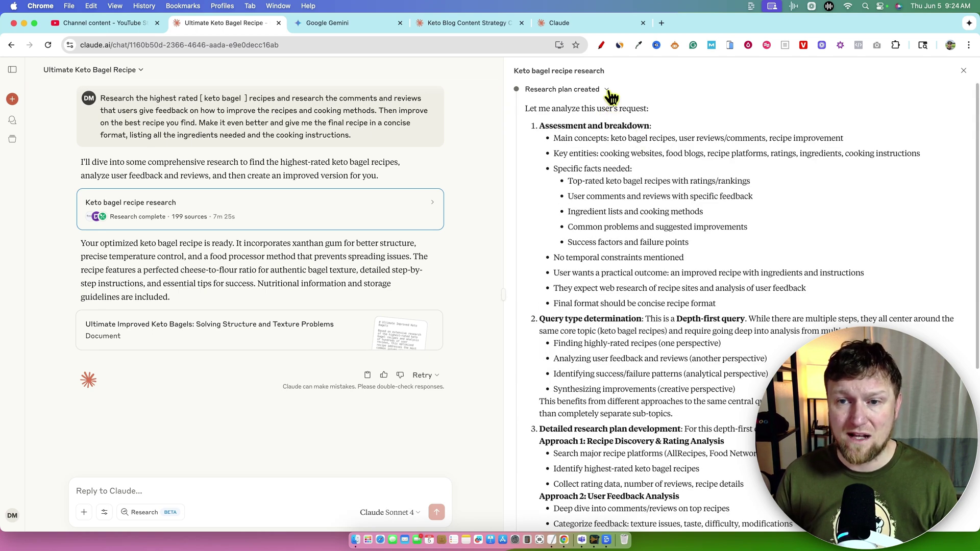
pyautogui.click(607, 89)
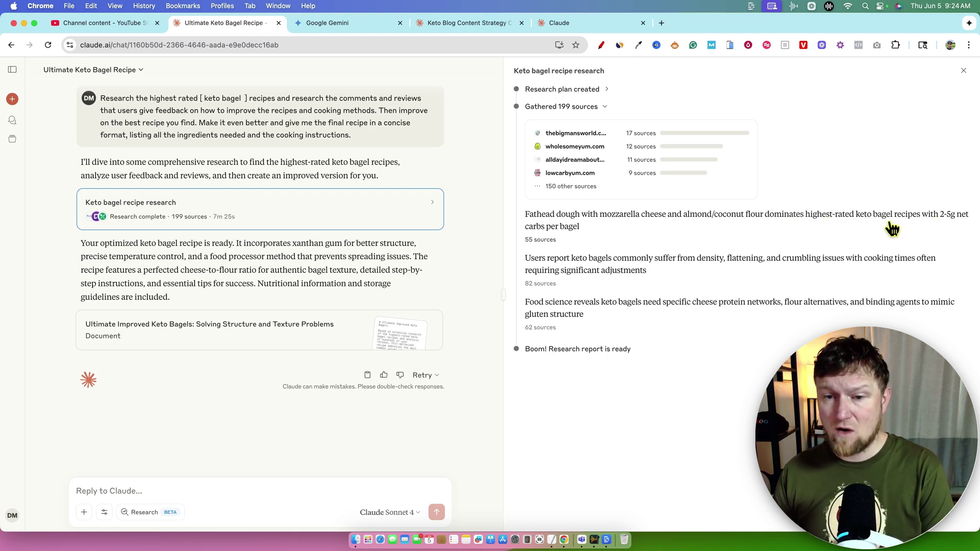
pyautogui.click(565, 229)
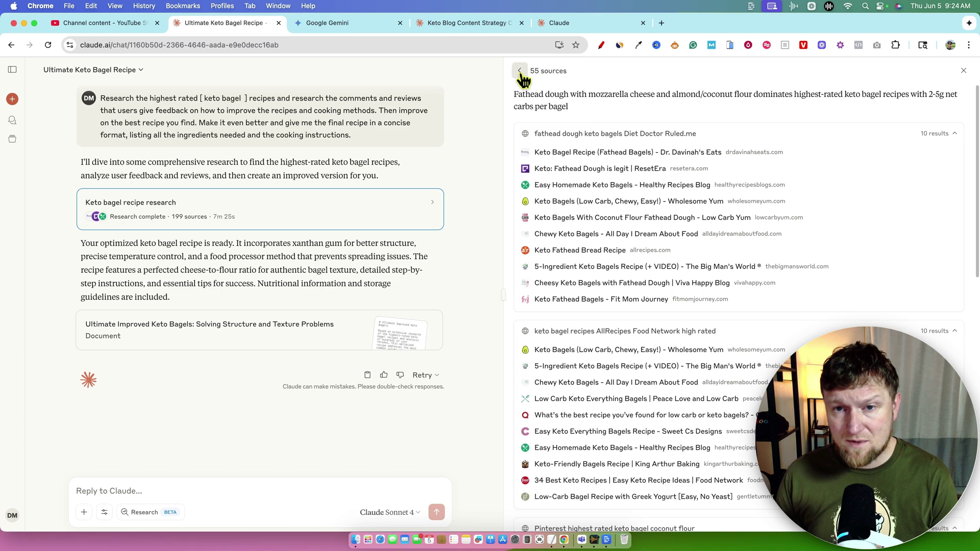
pyautogui.click(520, 71)
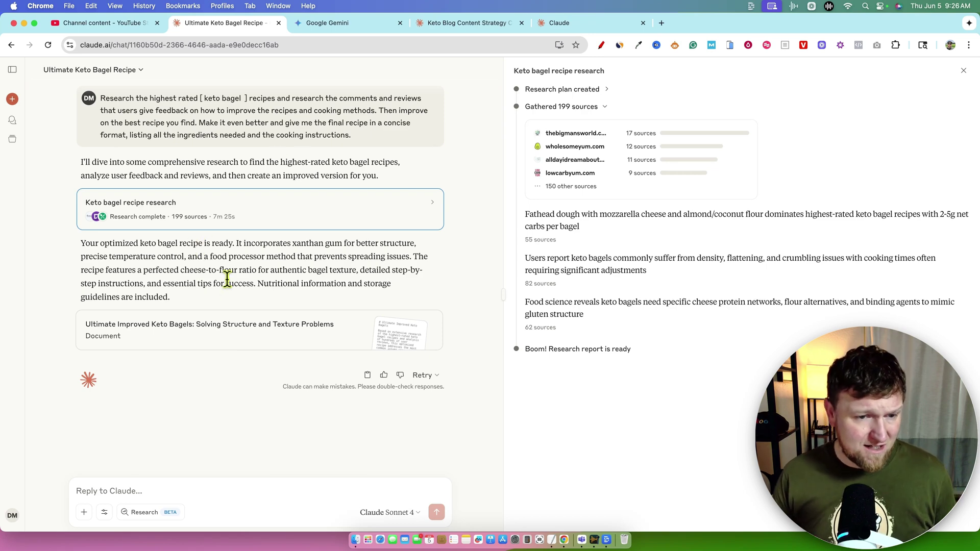
# Open the Ultimate Improved Keto Bagels document and scroll to its Ingredients citations
pyautogui.click(245, 333)
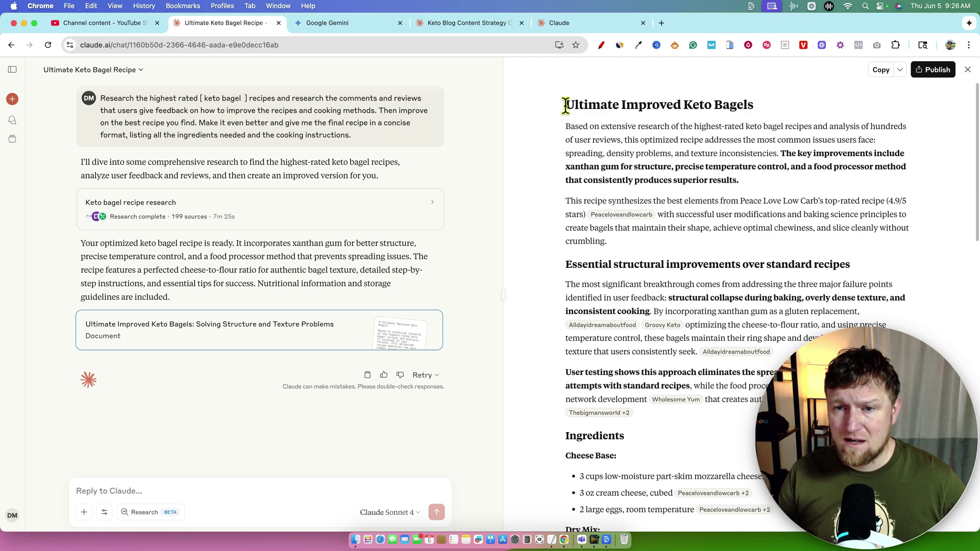
pyautogui.moveTo(565, 104); pyautogui.dragTo(625, 438)
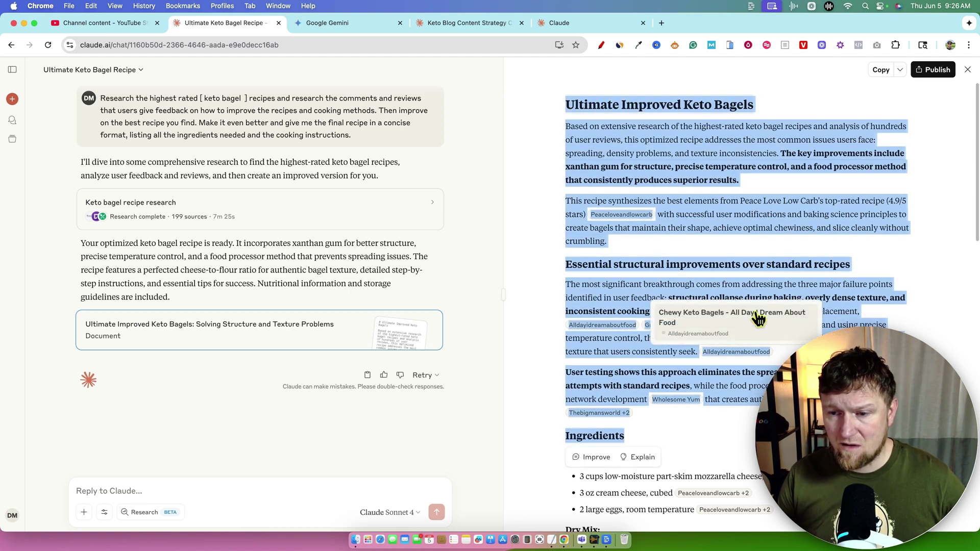
pyautogui.click(529, 129)
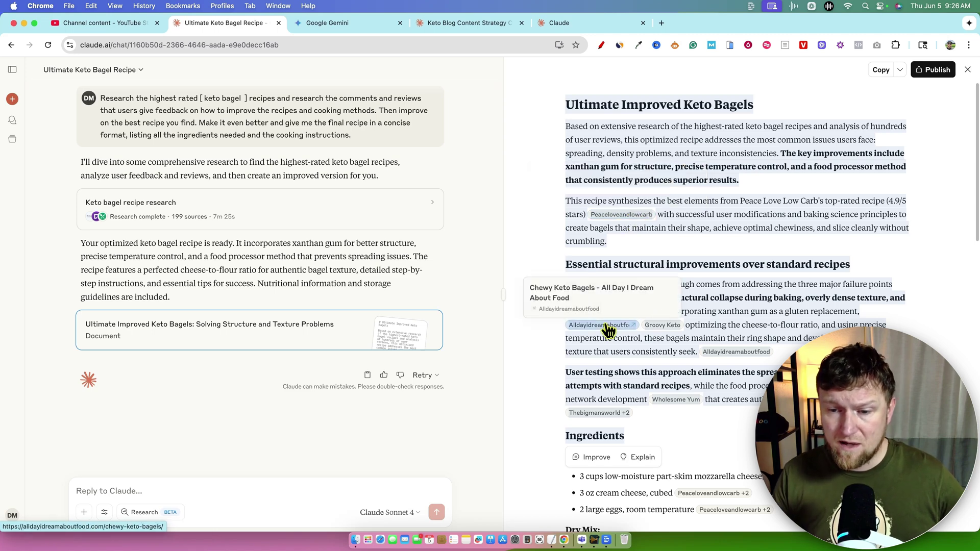
pyautogui.scroll(-5, 721, 359)
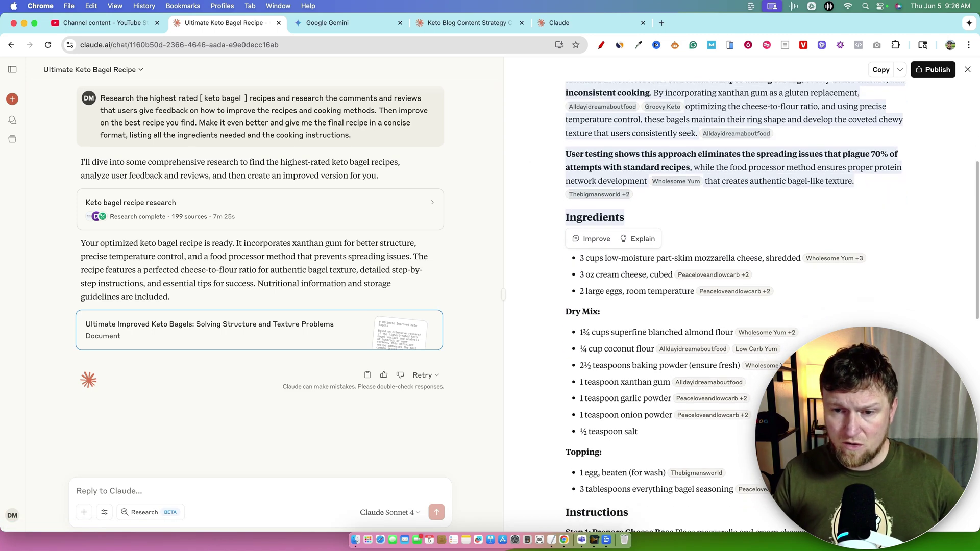
pyautogui.moveTo(697, 299)
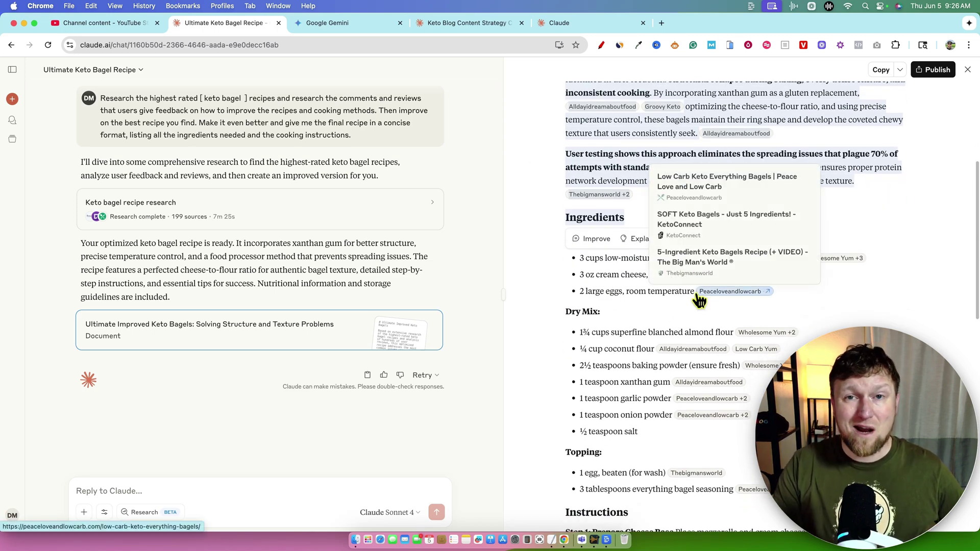
pyautogui.moveTo(753, 136)
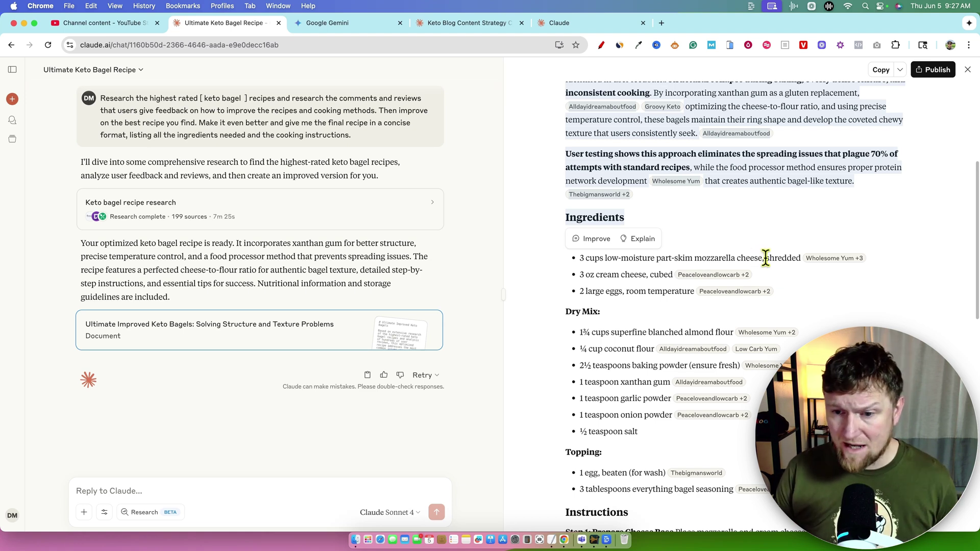
pyautogui.scroll(-1, 770, 260)
pyautogui.click(794, 207)
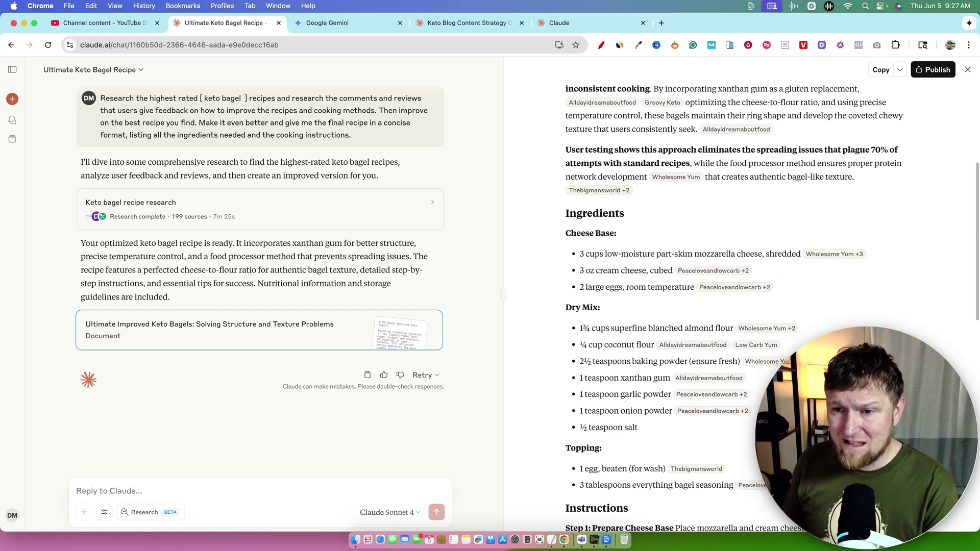
pyautogui.scroll(-1, 740, 307)
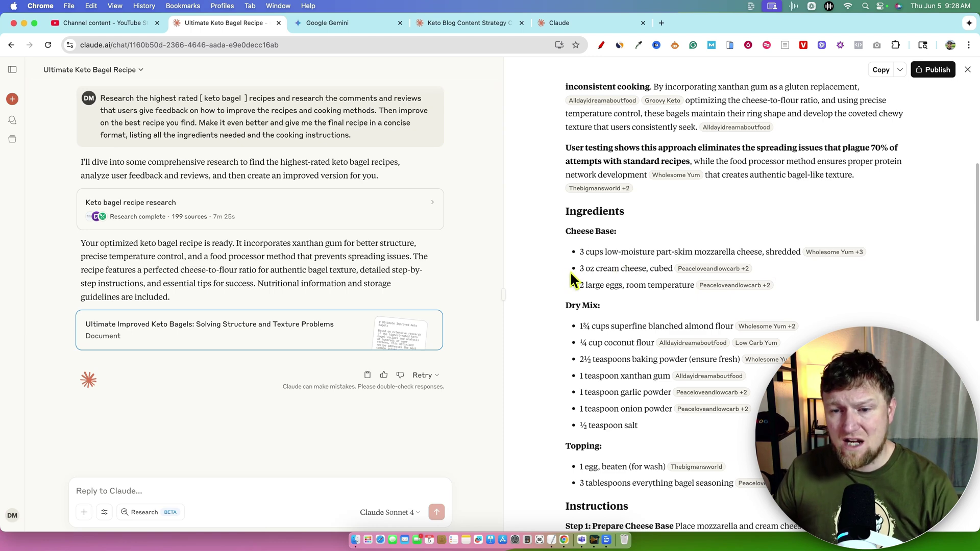
pyautogui.scroll(-1, 561, 273)
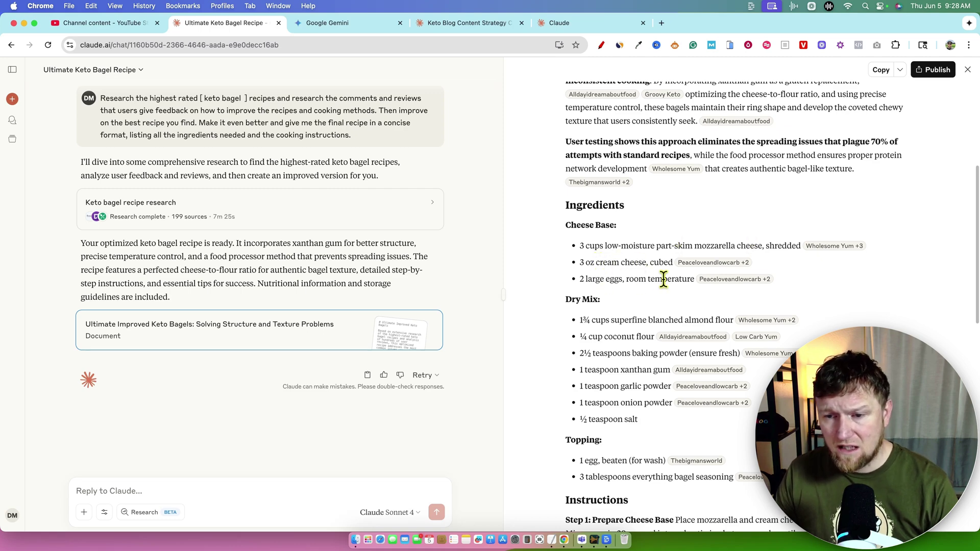
pyautogui.scroll(-2, 605, 320)
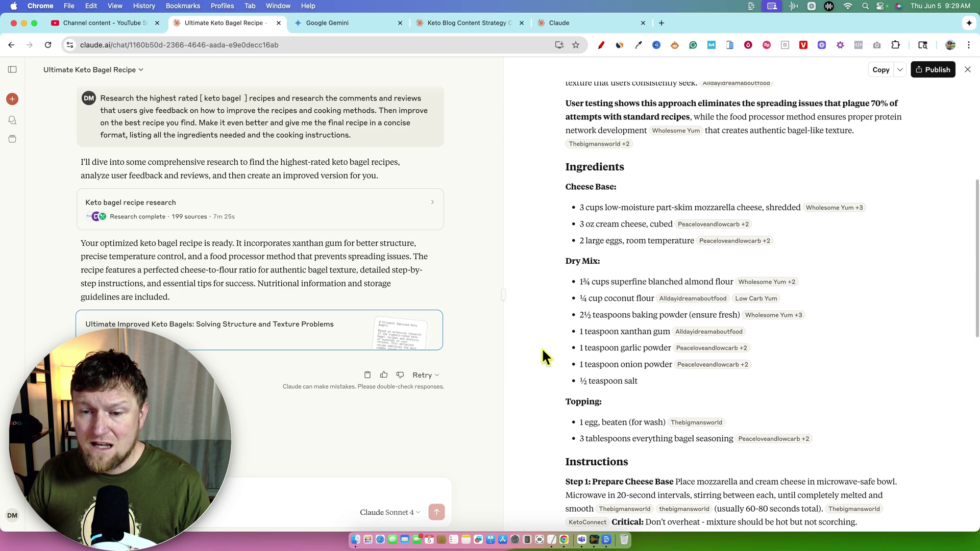
pyautogui.moveTo(734, 365)
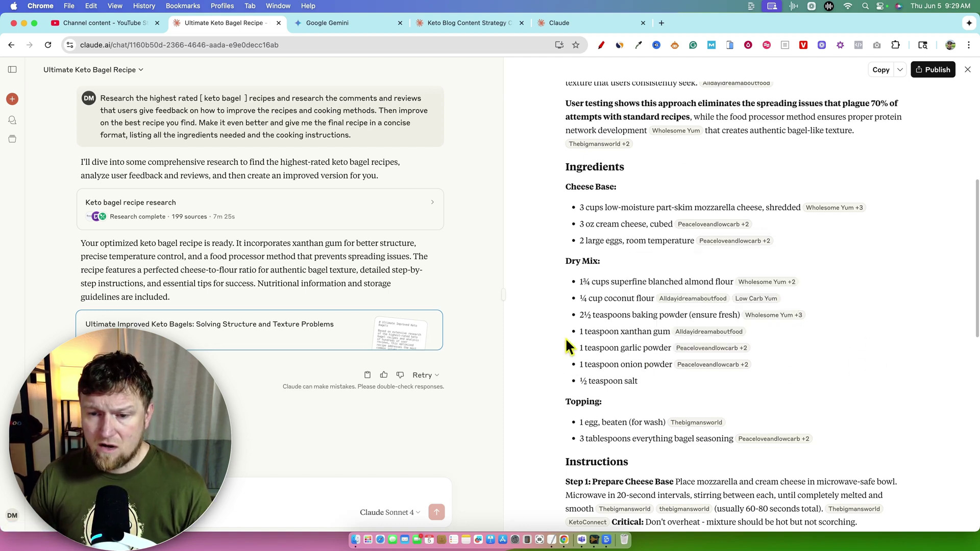
pyautogui.scroll(-1, 706, 389)
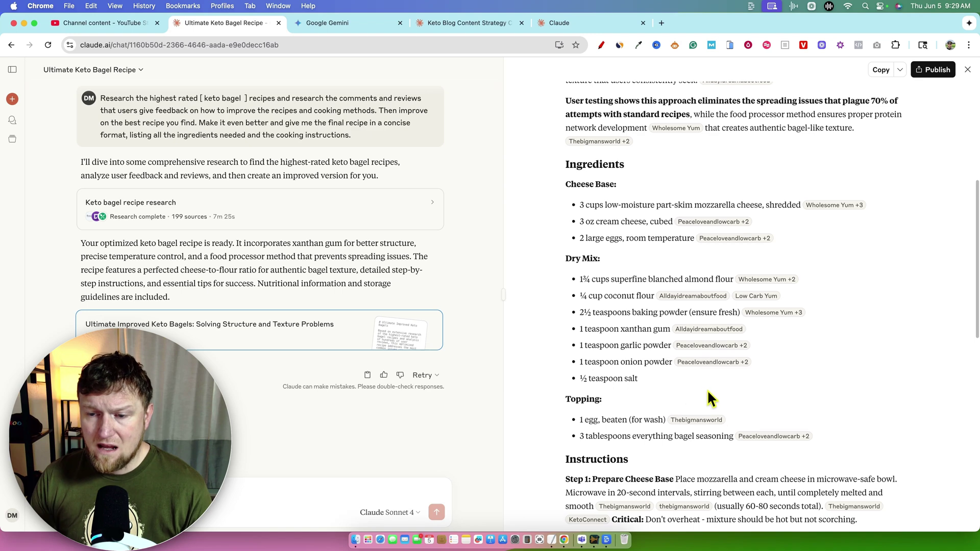
pyautogui.scroll(-3, 681, 373)
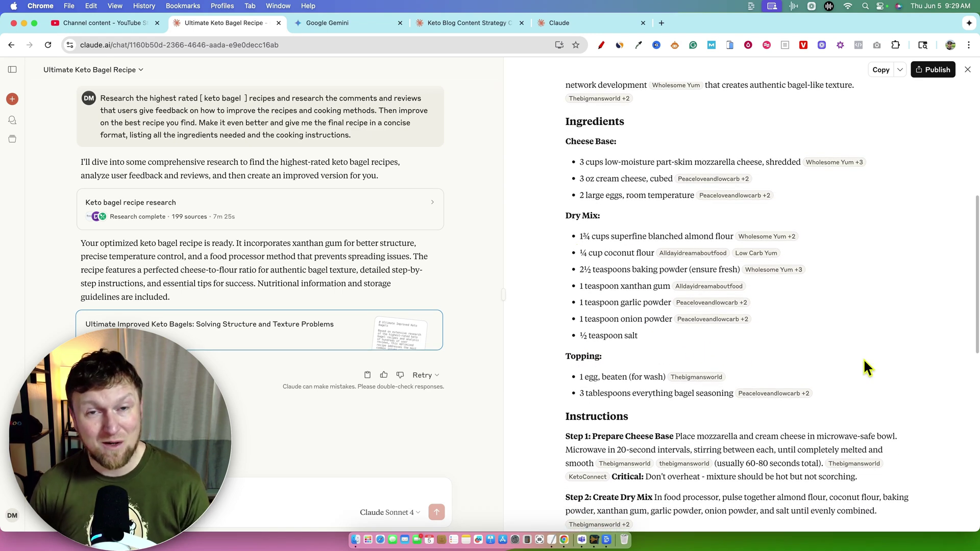
pyautogui.scroll(-2, 865, 364)
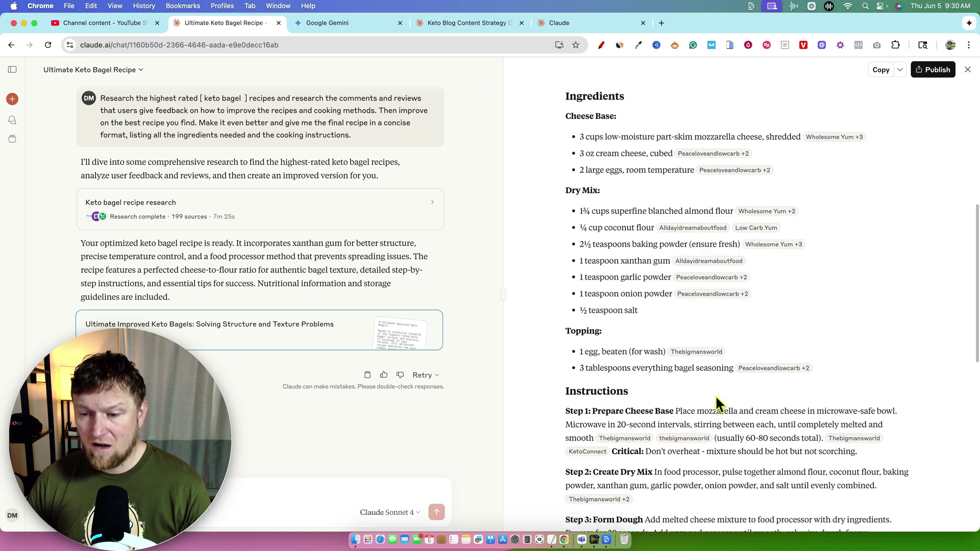
pyautogui.scroll(-10, 712, 397)
pyautogui.scroll(-1, 709, 395)
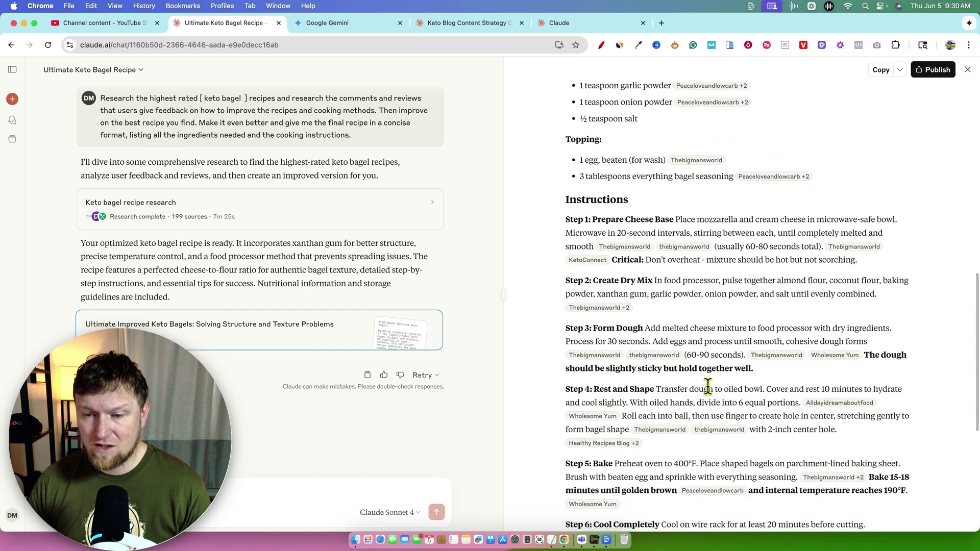
pyautogui.moveTo(617, 227)
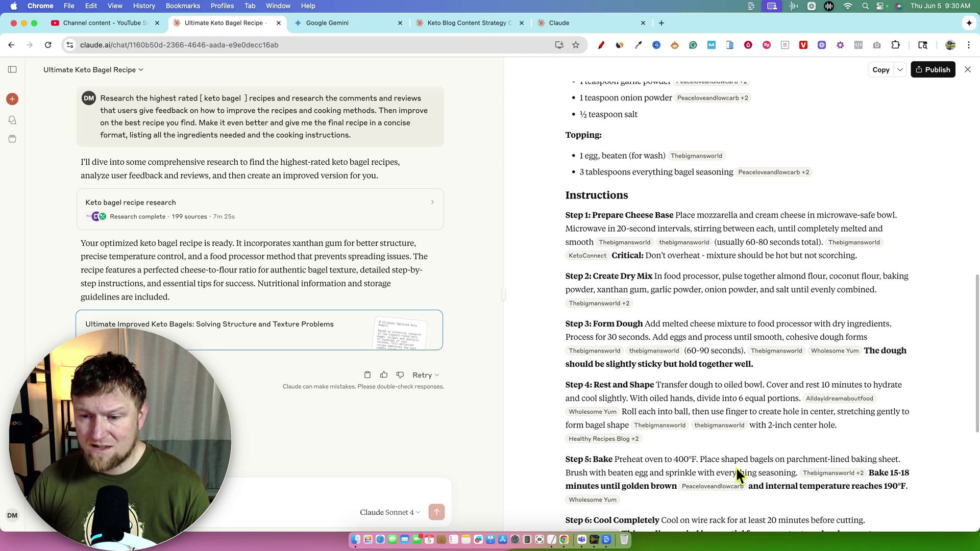
pyautogui.scroll(-10, 736, 467)
pyautogui.scroll(-3, 736, 470)
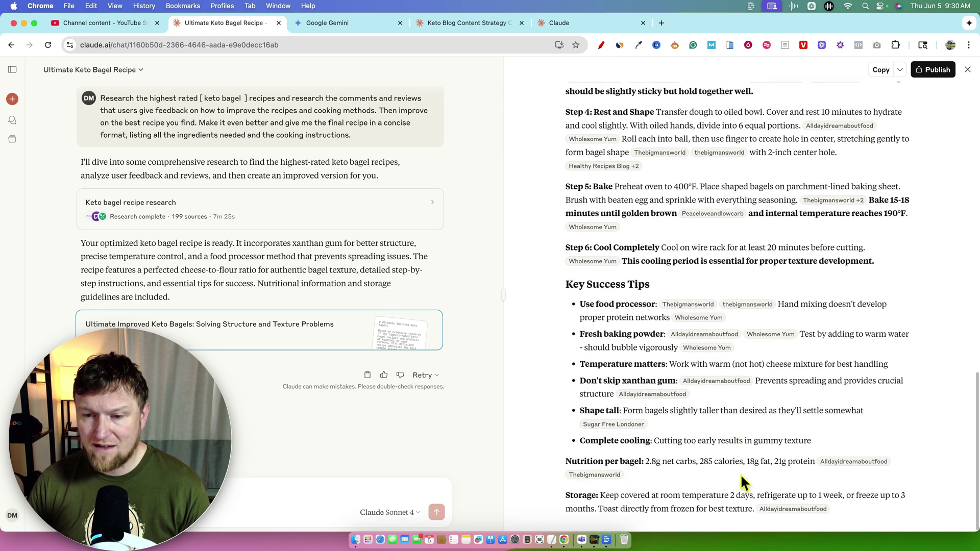
pyautogui.scroll(20, 736, 467)
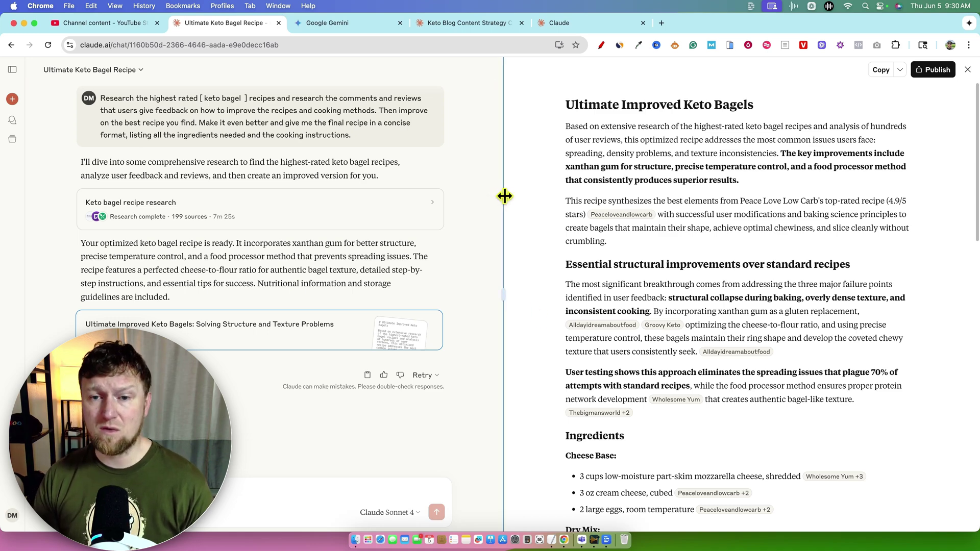
# Review the Gemini content gap analysis, then return to the Keto Blog Content Strategy chat in Claude
pyautogui.click(357, 23)
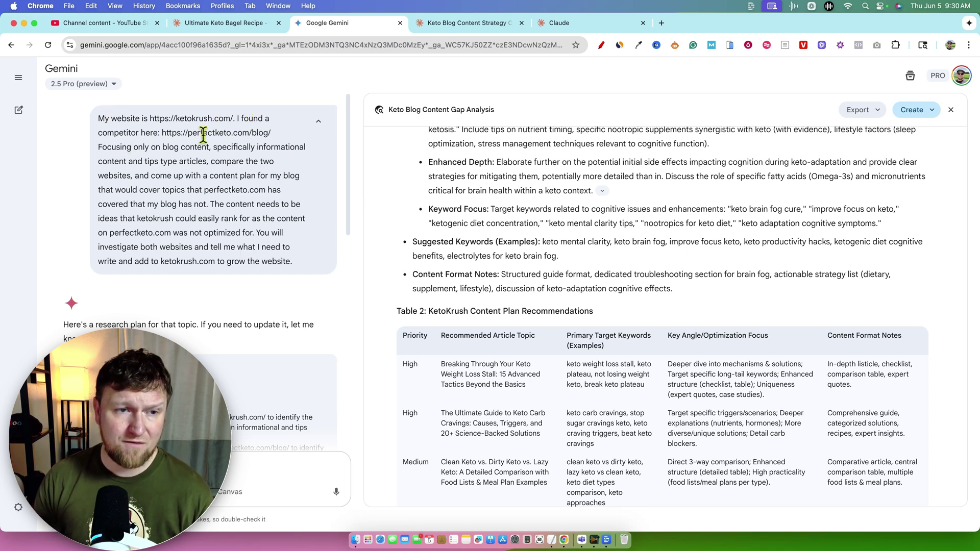
pyautogui.moveTo(121, 126); pyautogui.dragTo(309, 265)
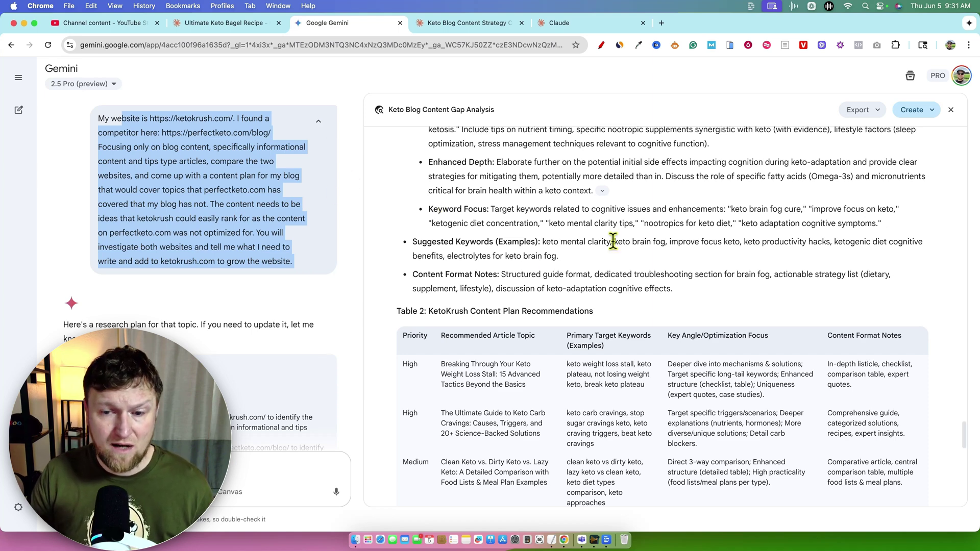
pyautogui.scroll(-3, 635, 319)
pyautogui.scroll(-1, 685, 299)
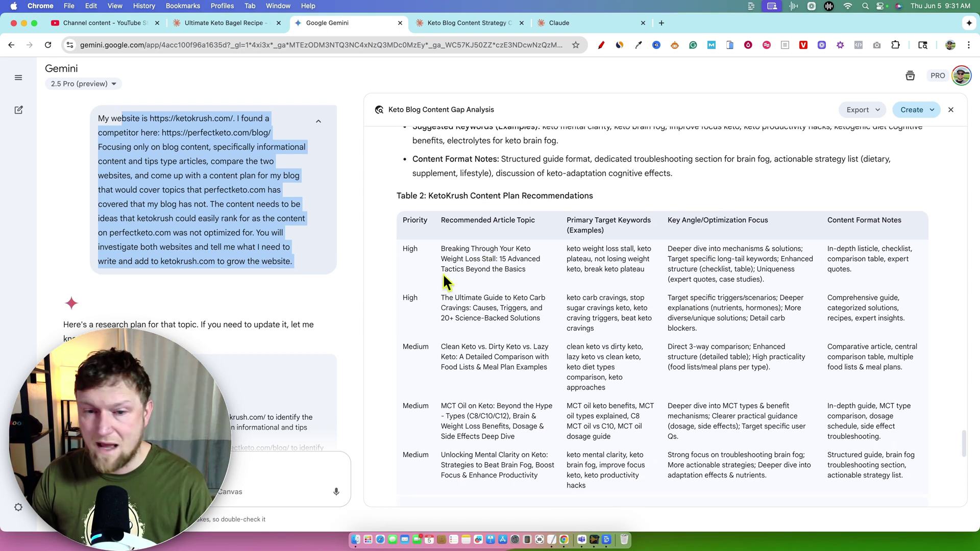
pyautogui.scroll(-10, 459, 253)
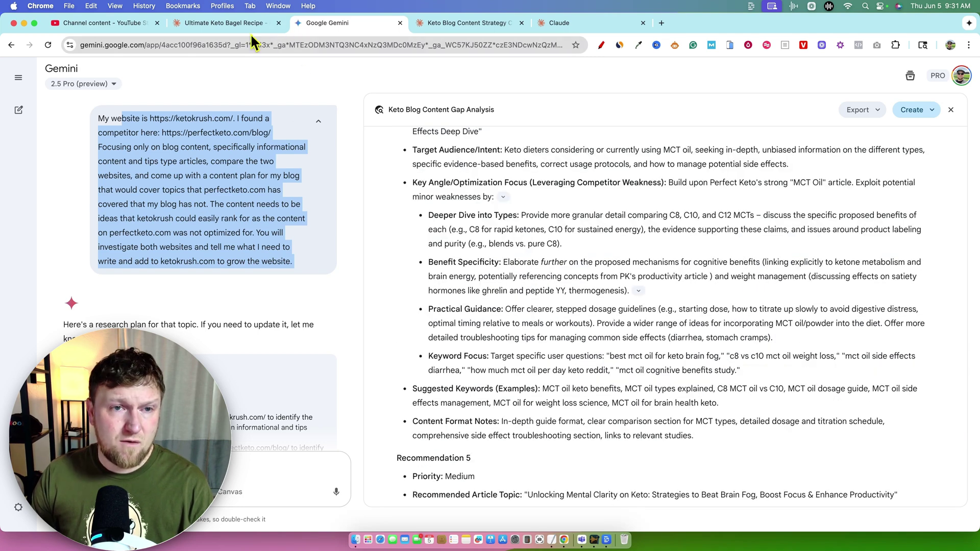
pyautogui.click(466, 25)
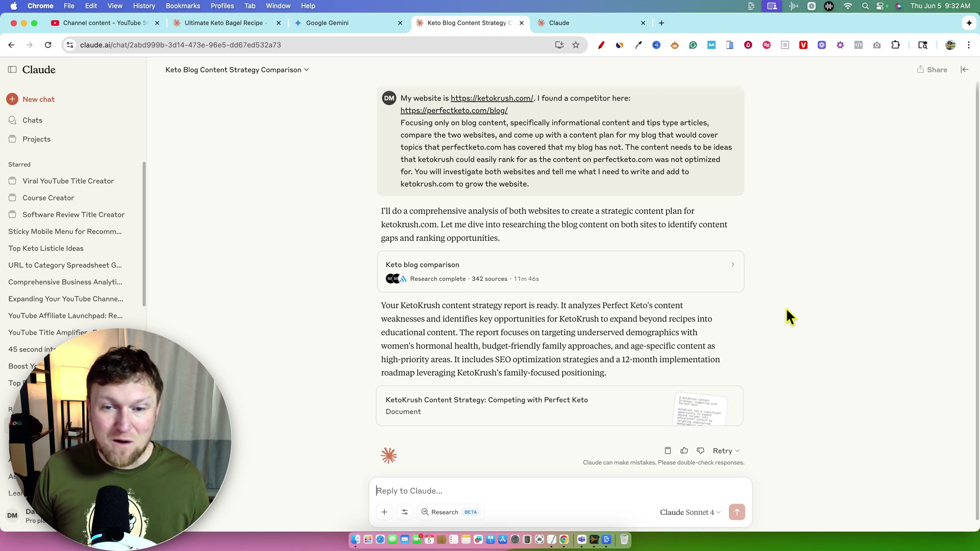
# Open the Keto blog comparison research card showing 342 sources and four key findings
pyautogui.scroll(-1, 555, 293)
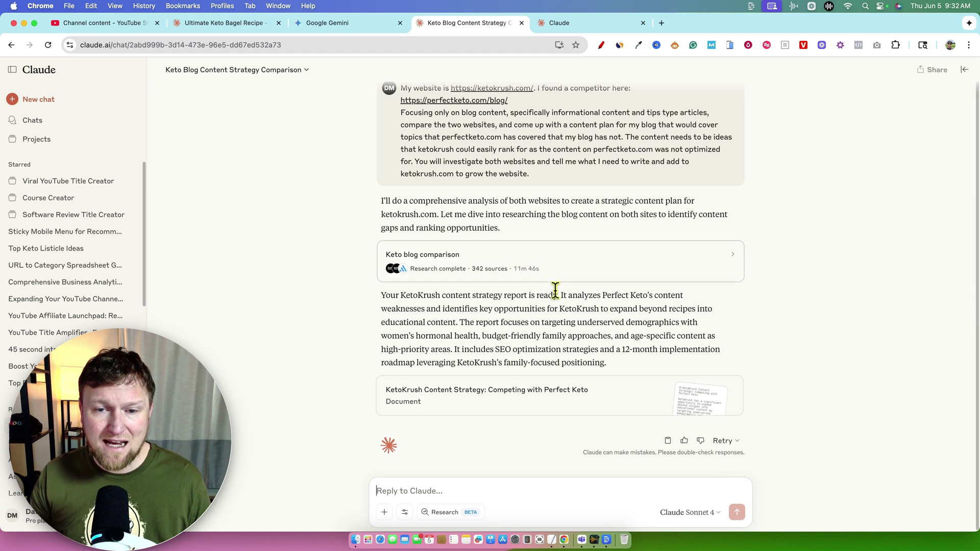
pyautogui.scroll(1, 555, 290)
pyautogui.scroll(-1, 587, 304)
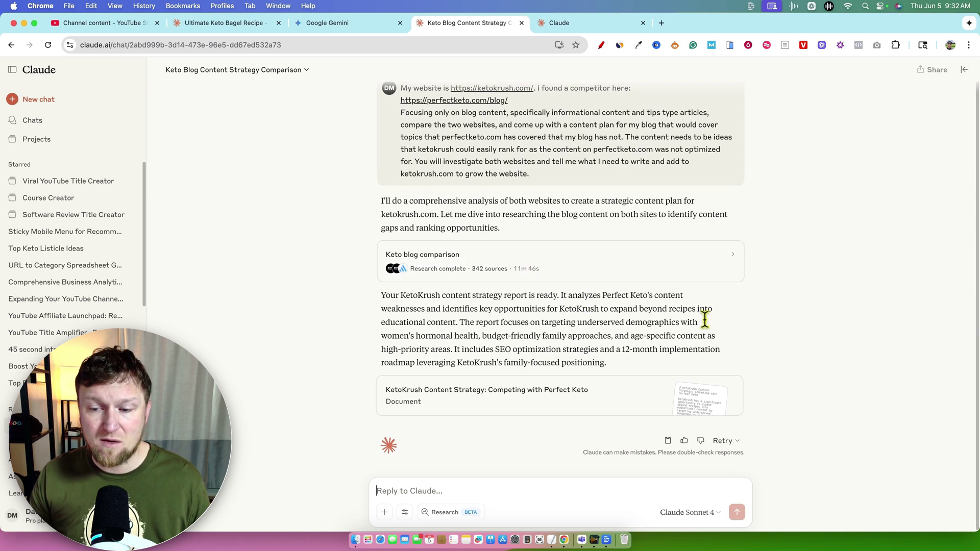
pyautogui.scroll(1, 773, 330)
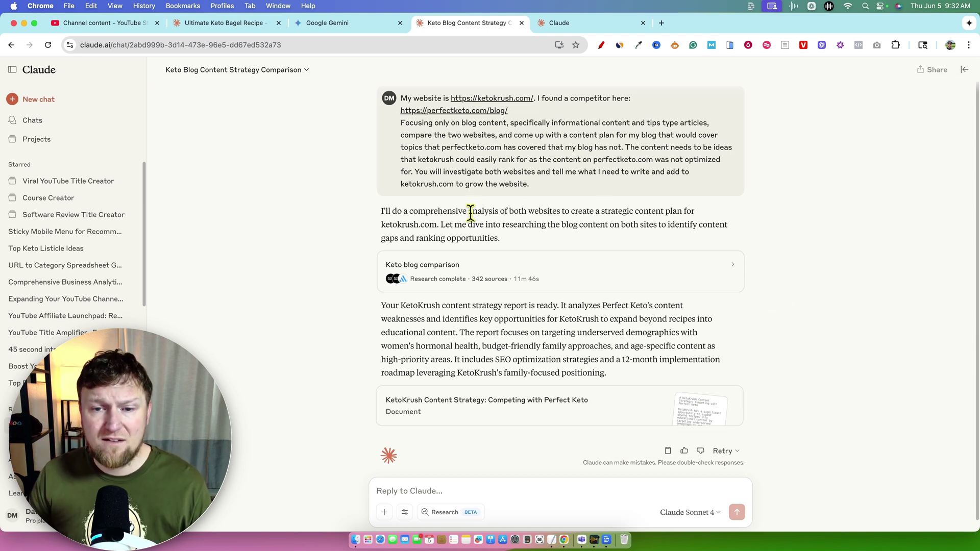
pyautogui.moveTo(466, 211); pyautogui.dragTo(704, 241)
pyautogui.click(779, 255)
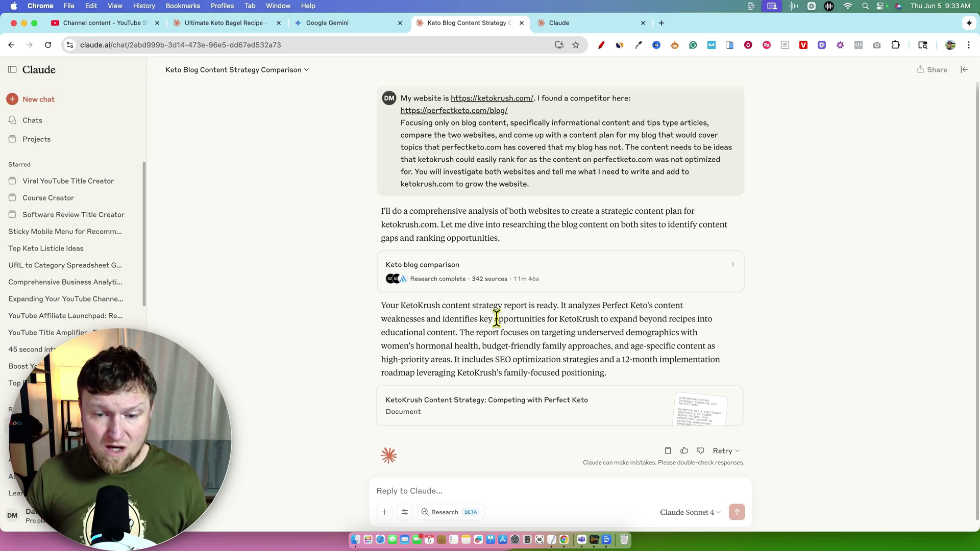
pyautogui.click(578, 278)
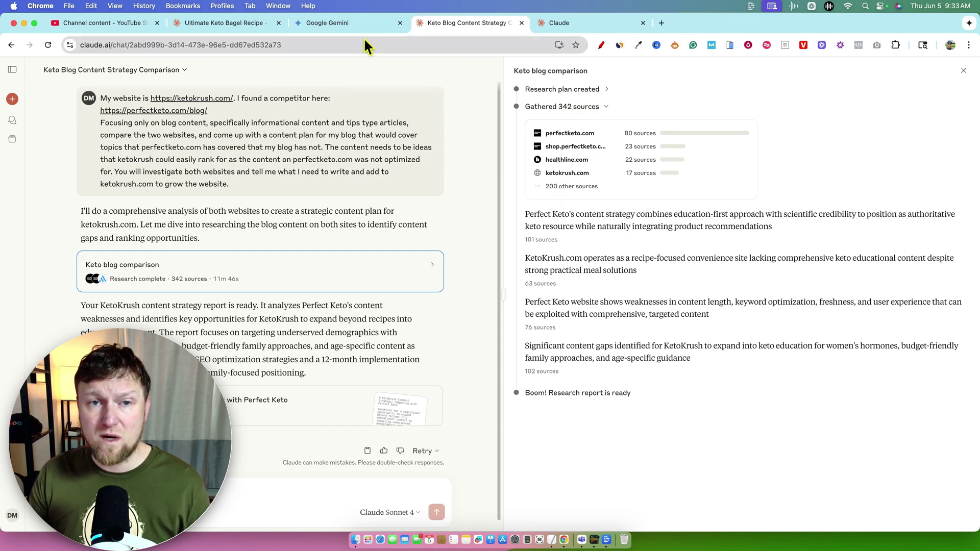
pyautogui.click(356, 23)
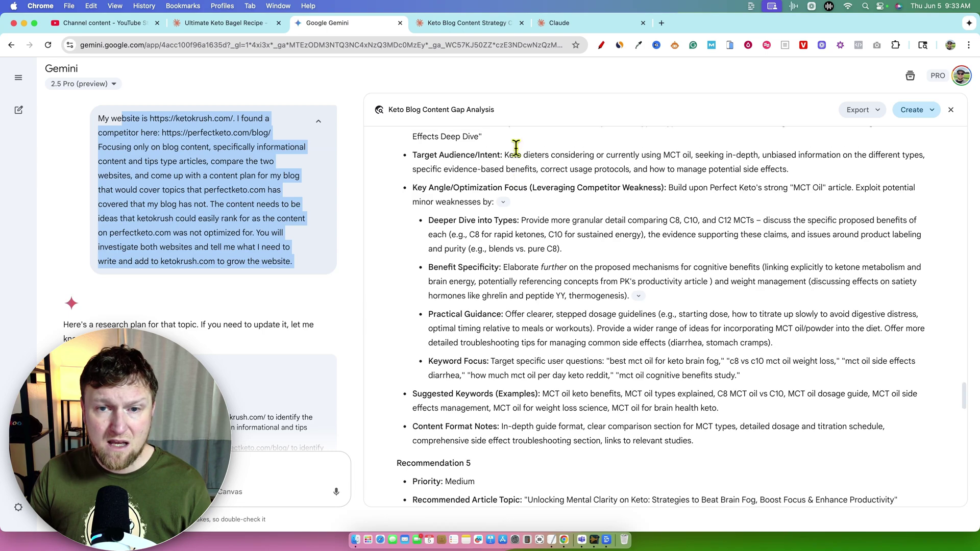
pyautogui.scroll(20, 550, 207)
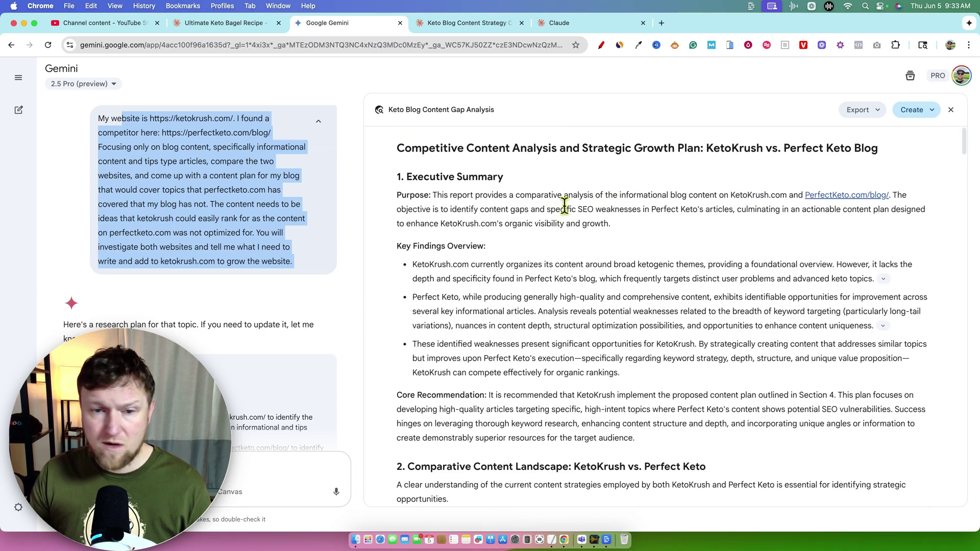
pyautogui.scroll(-10, 194, 230)
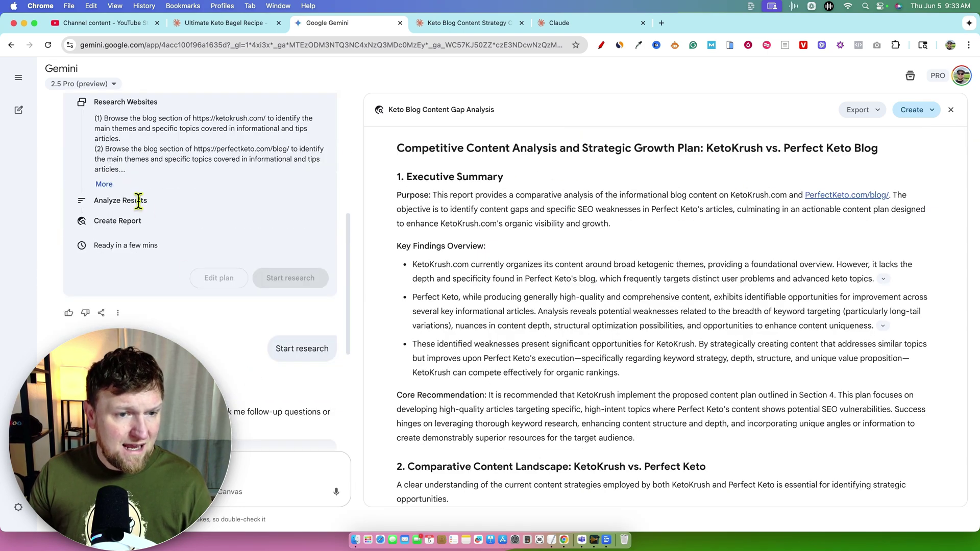
pyautogui.scroll(-5, 197, 328)
pyautogui.scroll(-10, 584, 382)
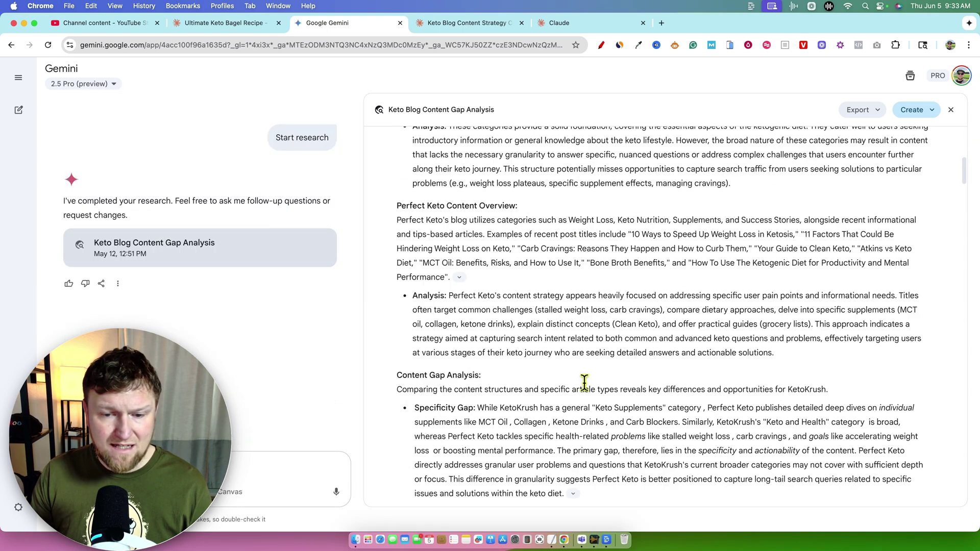
pyautogui.scroll(8, 265, 334)
pyautogui.scroll(15, 558, 369)
pyautogui.scroll(-10, 580, 375)
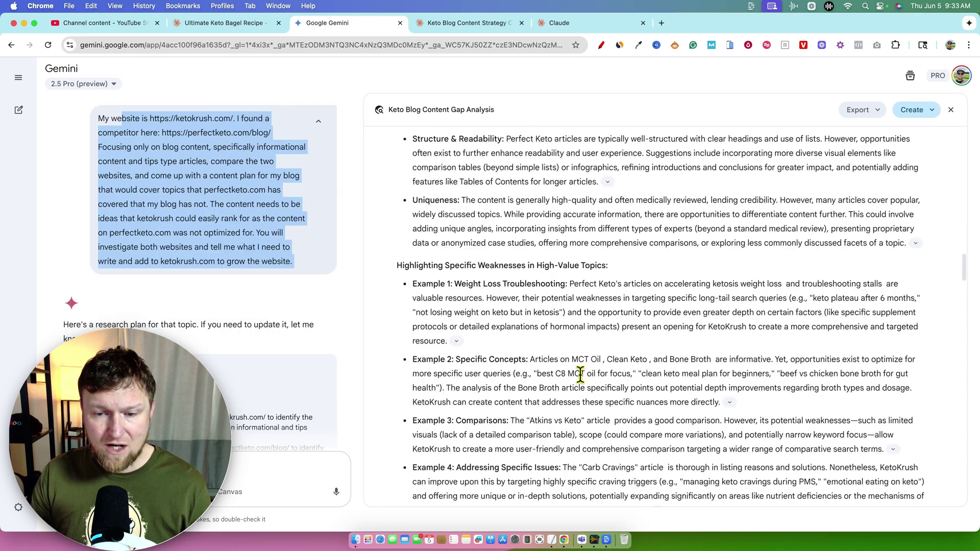
pyautogui.scroll(-20, 580, 375)
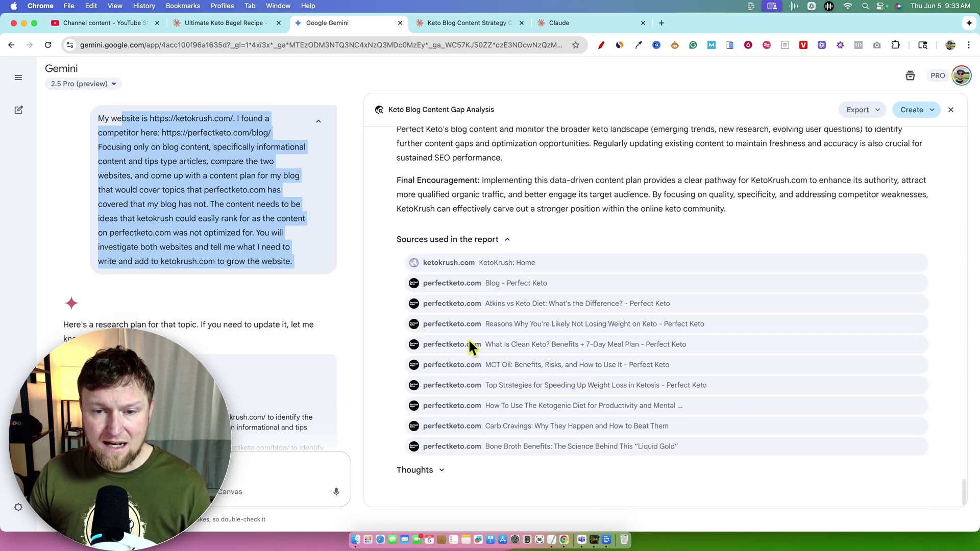
pyautogui.click(509, 244)
pyautogui.click(507, 442)
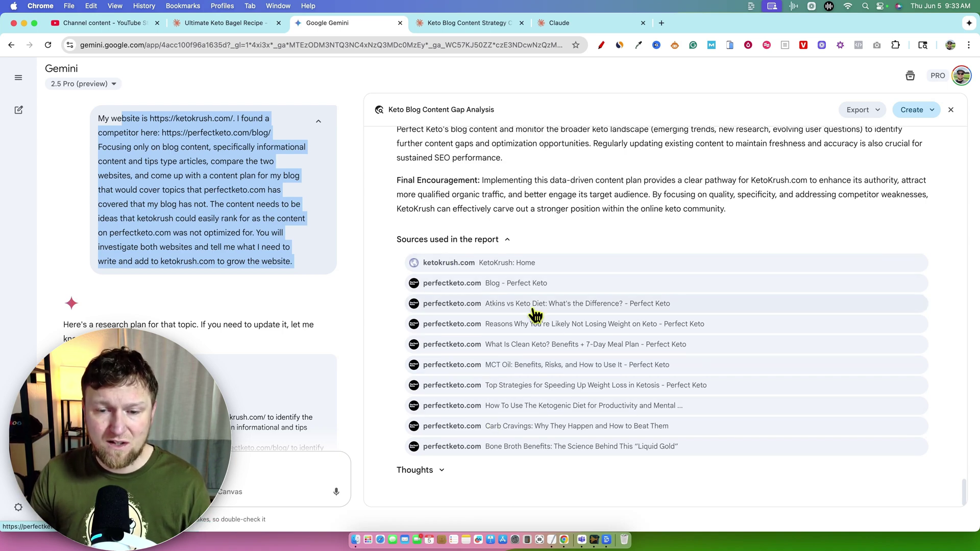
pyautogui.click(476, 24)
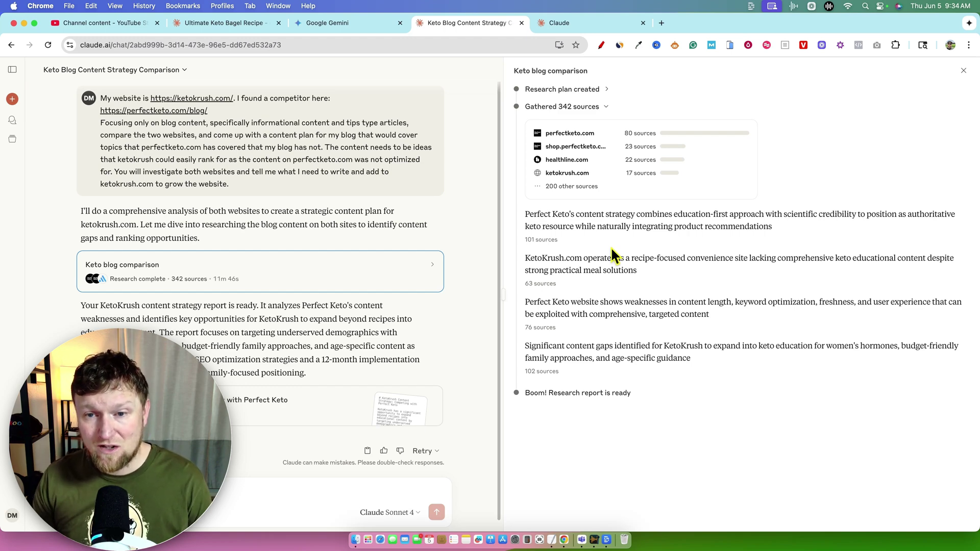
# Expand the research plan and browse the full list of 342 sources
pyautogui.click(606, 107)
pyautogui.scroll(-2, 675, 352)
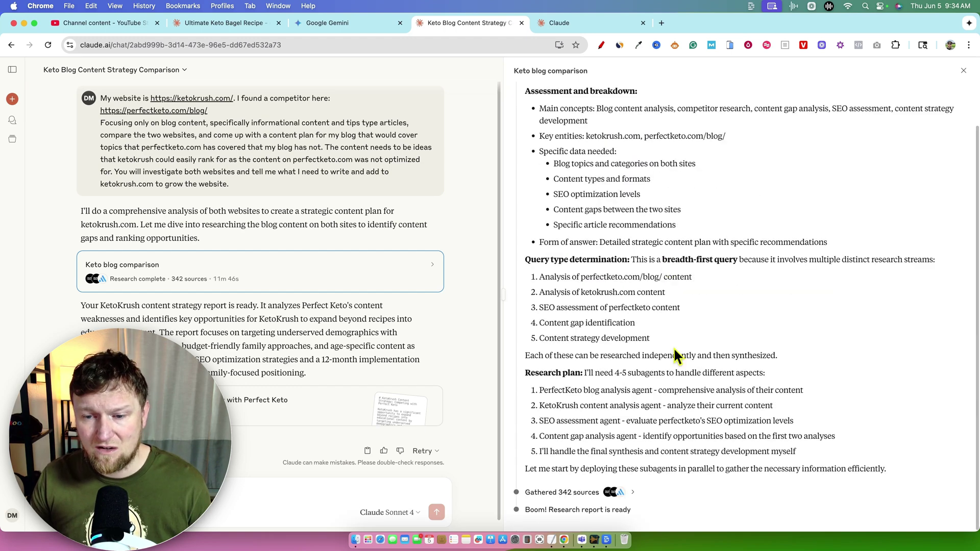
pyautogui.click(675, 352)
pyautogui.click(576, 155)
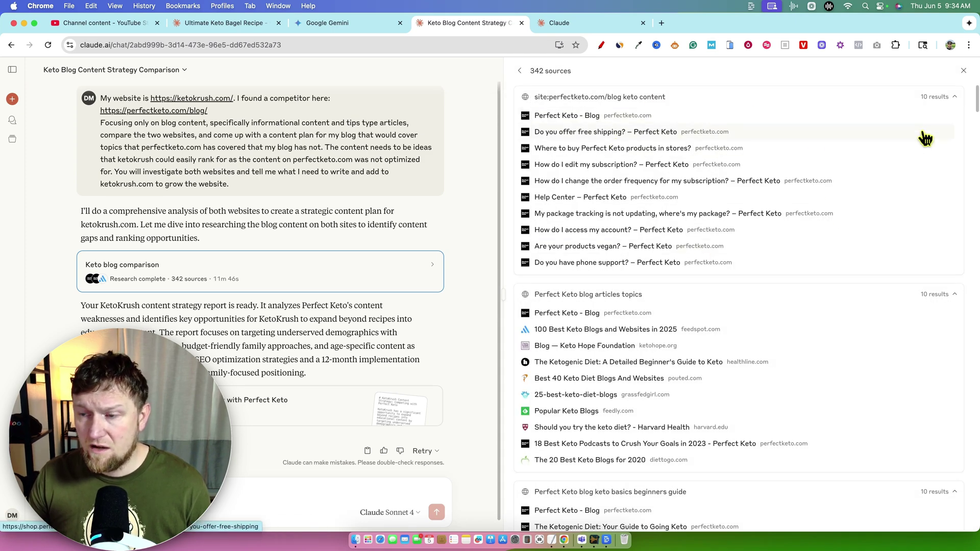
pyautogui.scroll(-10, 721, 383)
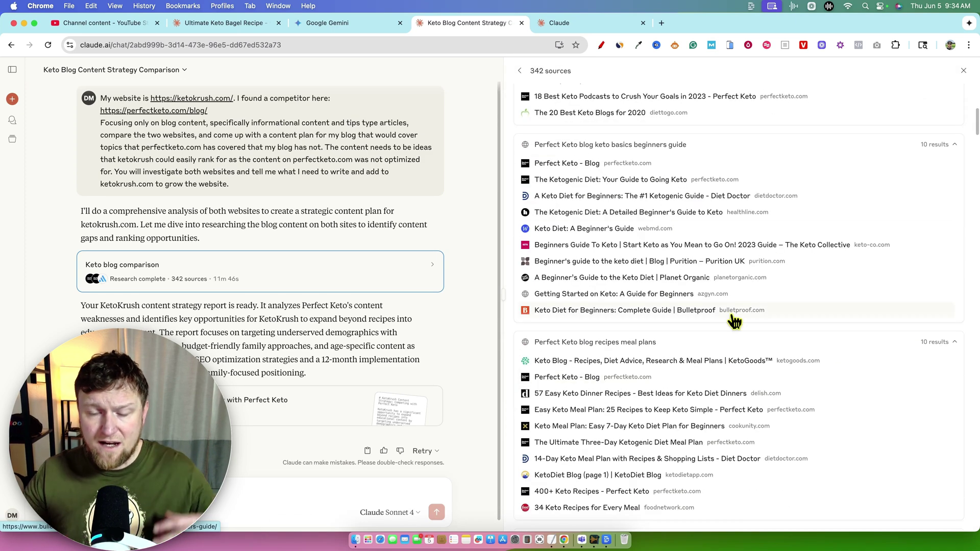
pyautogui.scroll(5, 759, 306)
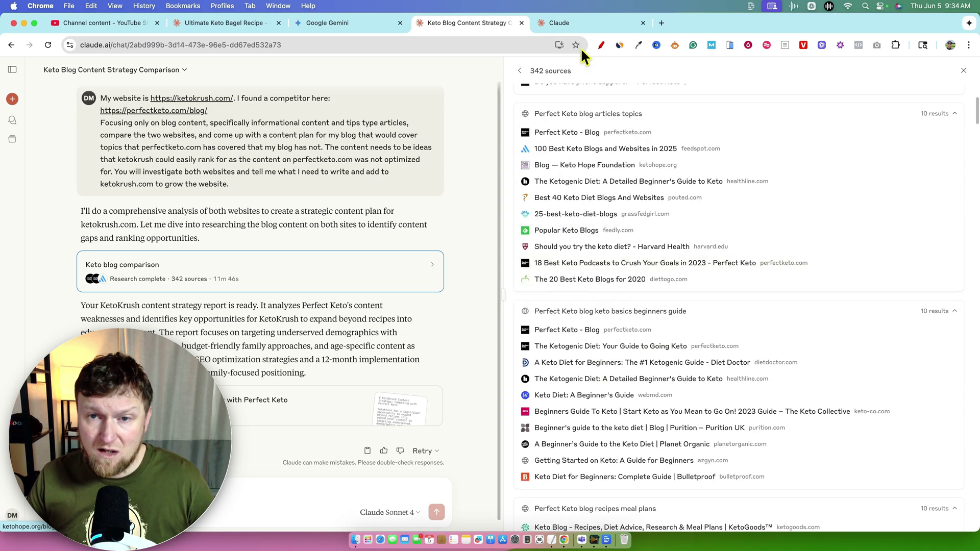
# Open the KetoKrush Content Strategy: Competing with Perfect Keto report document
pyautogui.click(519, 71)
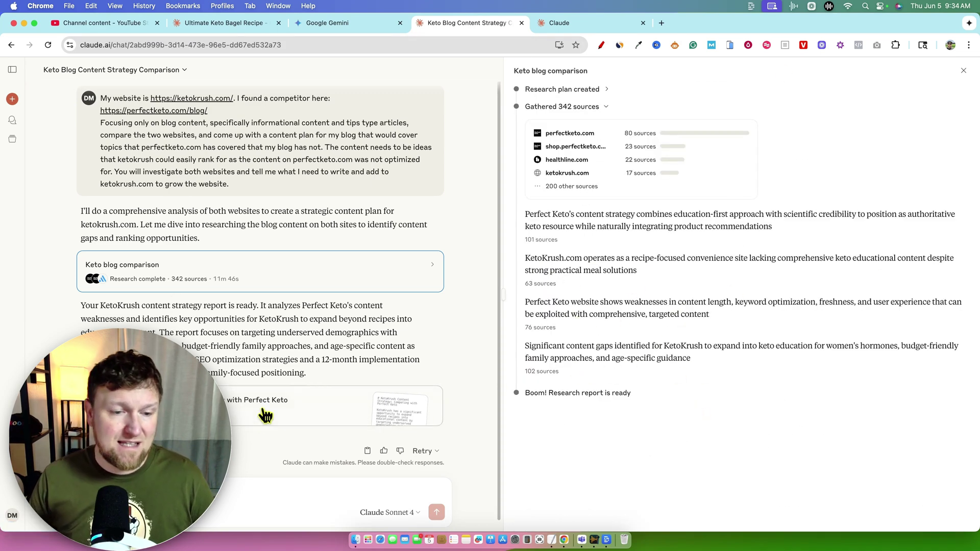
pyautogui.moveTo(106, 332); pyautogui.dragTo(332, 375)
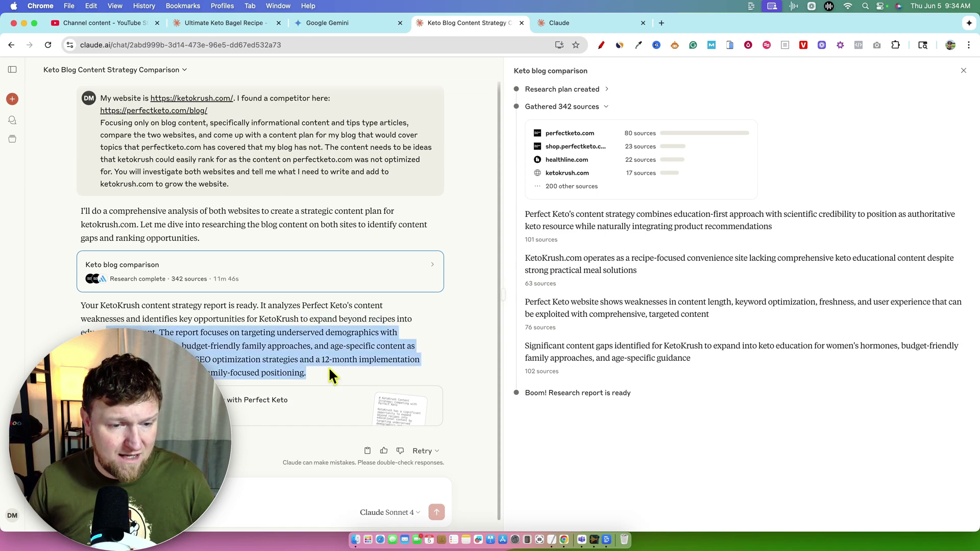
pyautogui.click(275, 418)
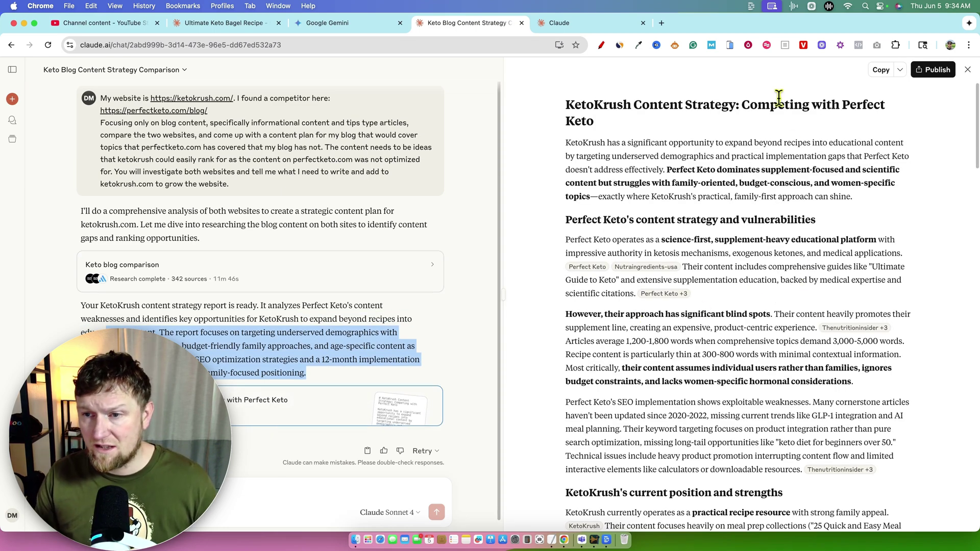
pyautogui.moveTo(745, 107); pyautogui.dragTo(853, 159)
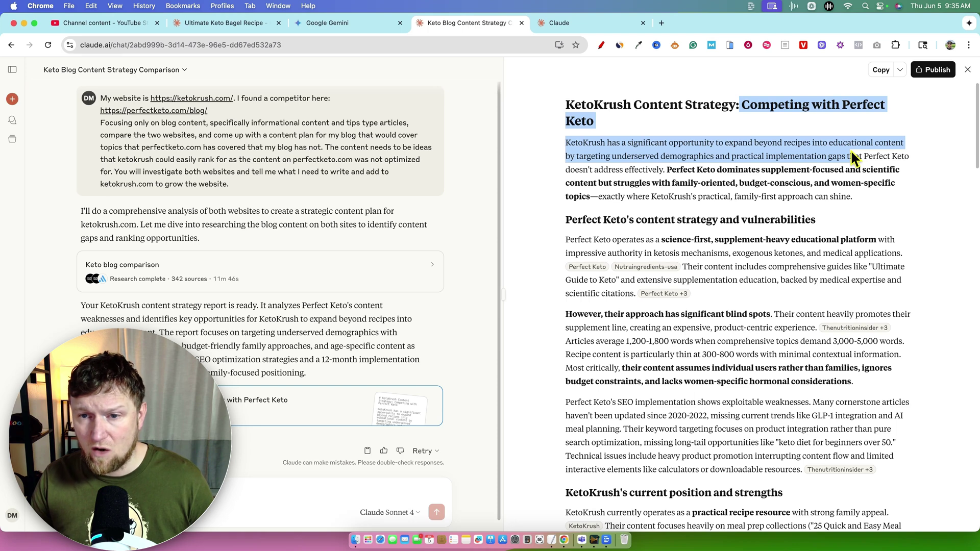
pyautogui.moveTo(664, 143); pyautogui.dragTo(824, 153)
pyautogui.click(913, 214)
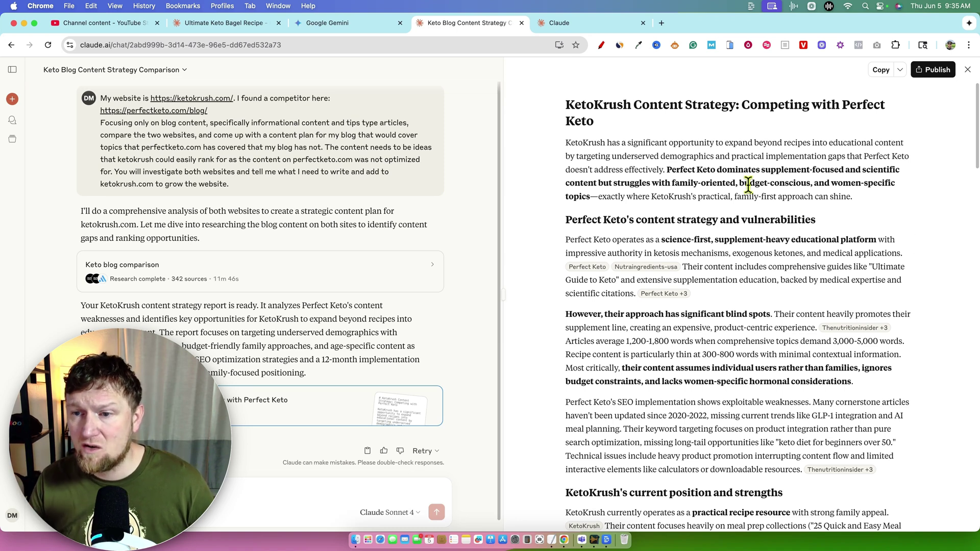
pyautogui.moveTo(760, 170); pyautogui.dragTo(886, 201)
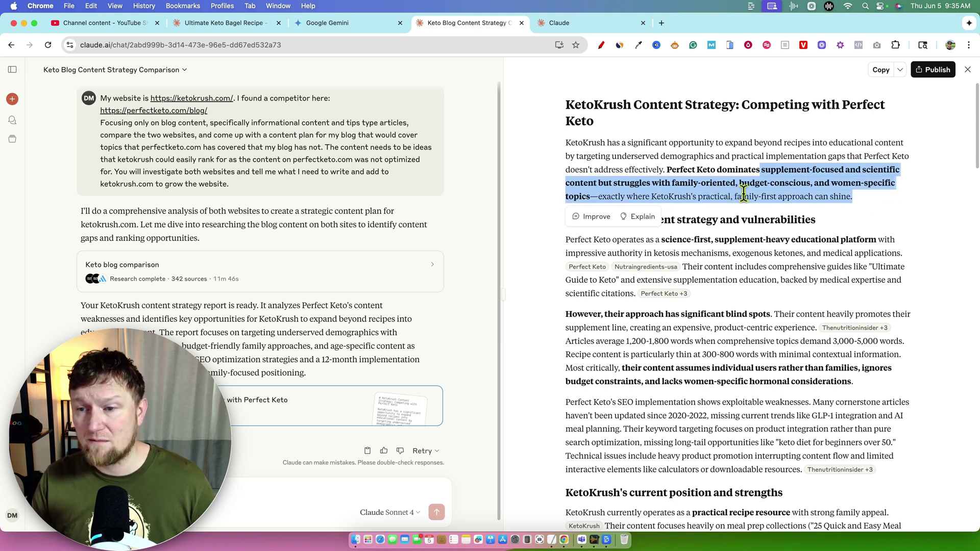
pyautogui.scroll(-2, 783, 276)
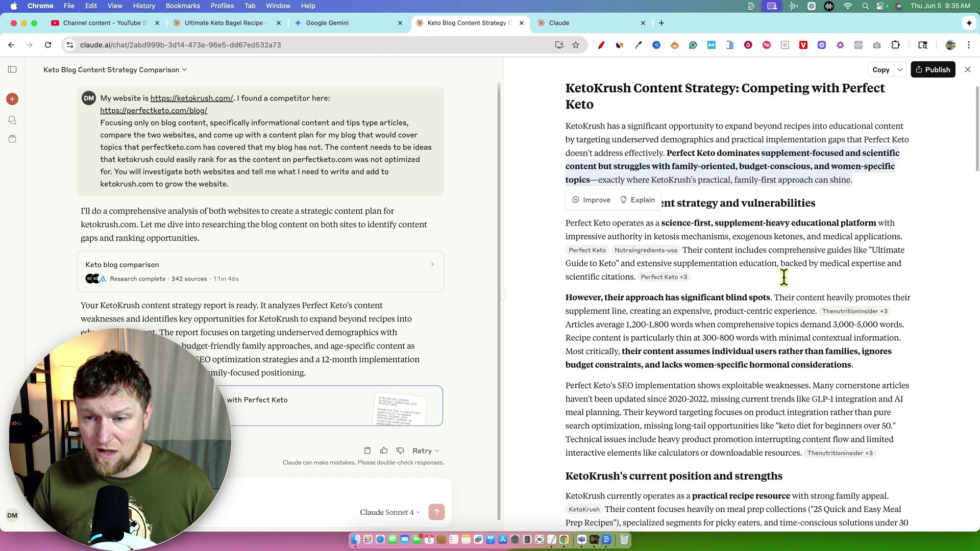
pyautogui.scroll(-2, 750, 281)
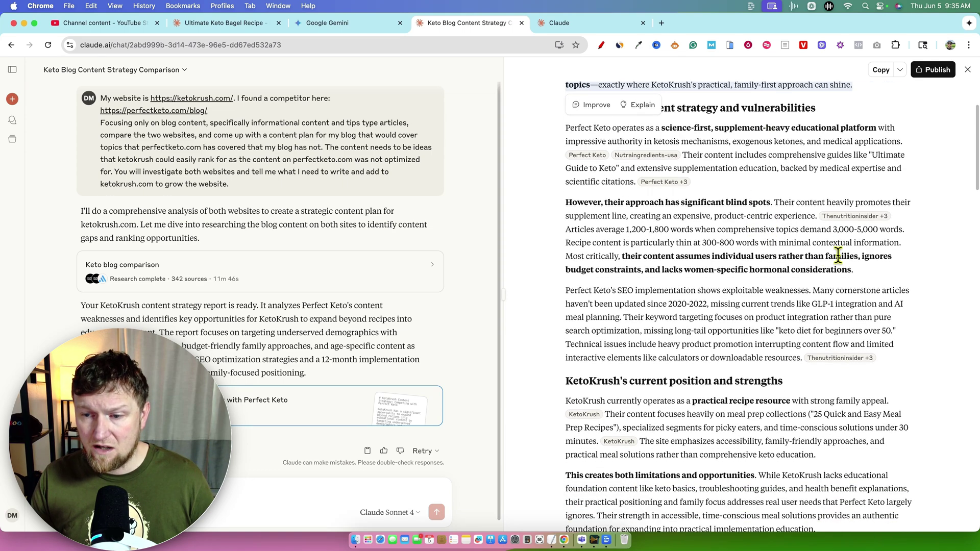
pyautogui.scroll(-2, 724, 300)
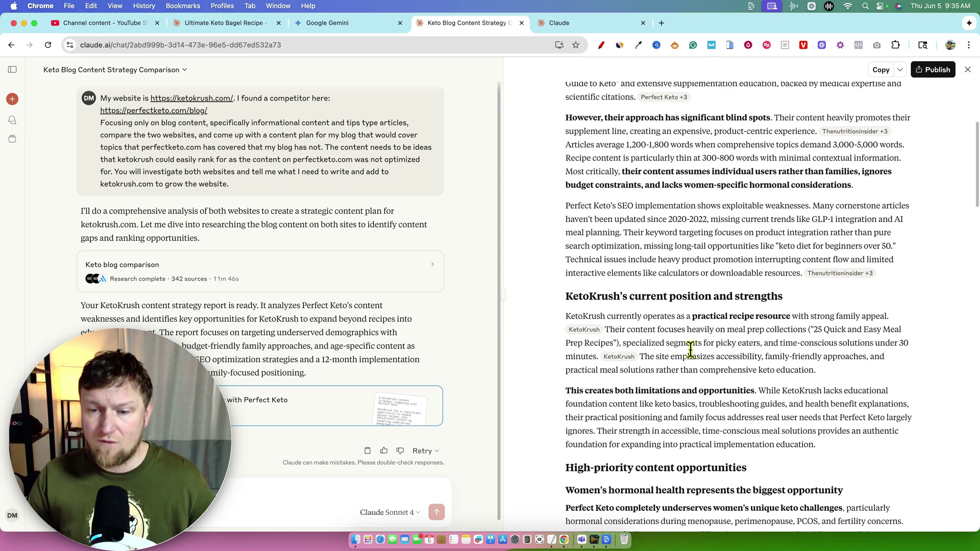
pyautogui.scroll(-10, 700, 341)
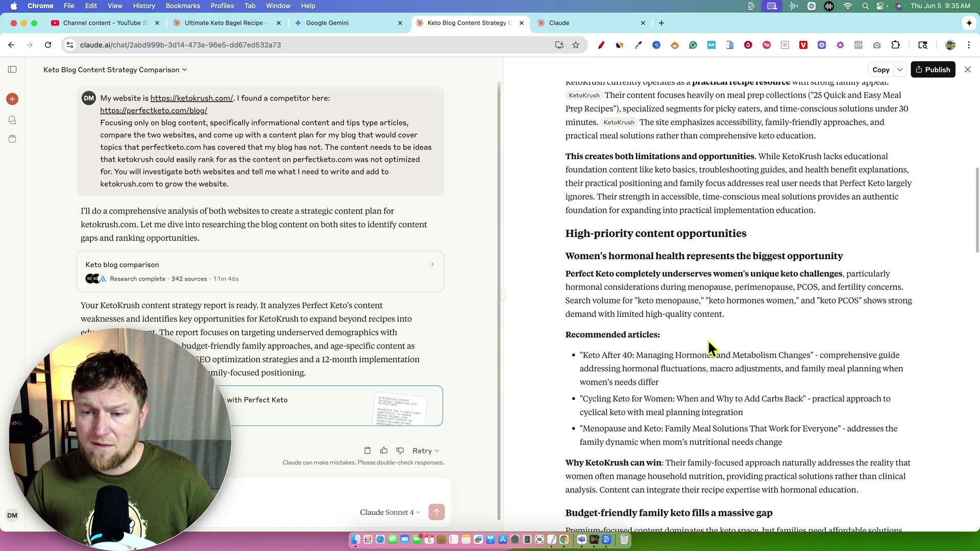
pyautogui.scroll(-4, 709, 338)
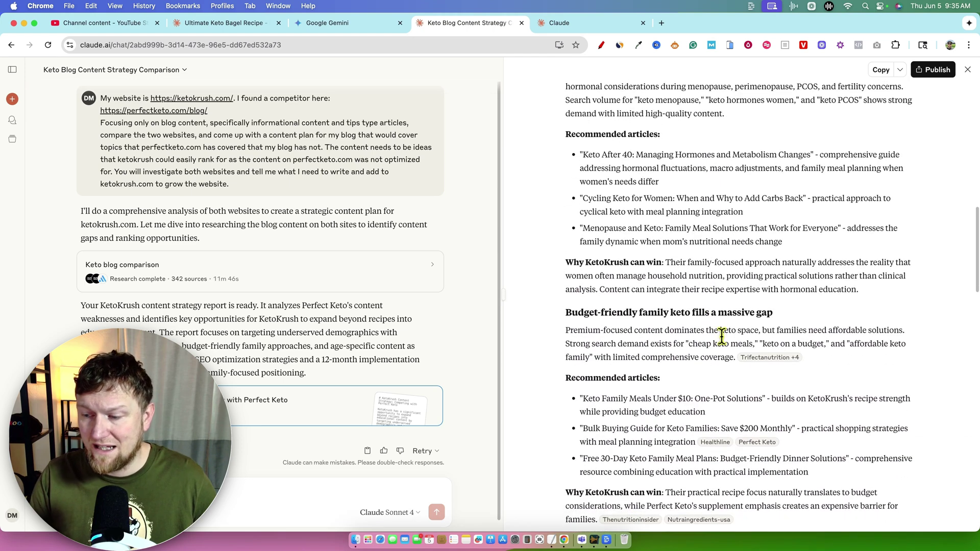
pyautogui.scroll(-2, 722, 336)
pyautogui.moveTo(629, 237); pyautogui.dragTo(784, 246)
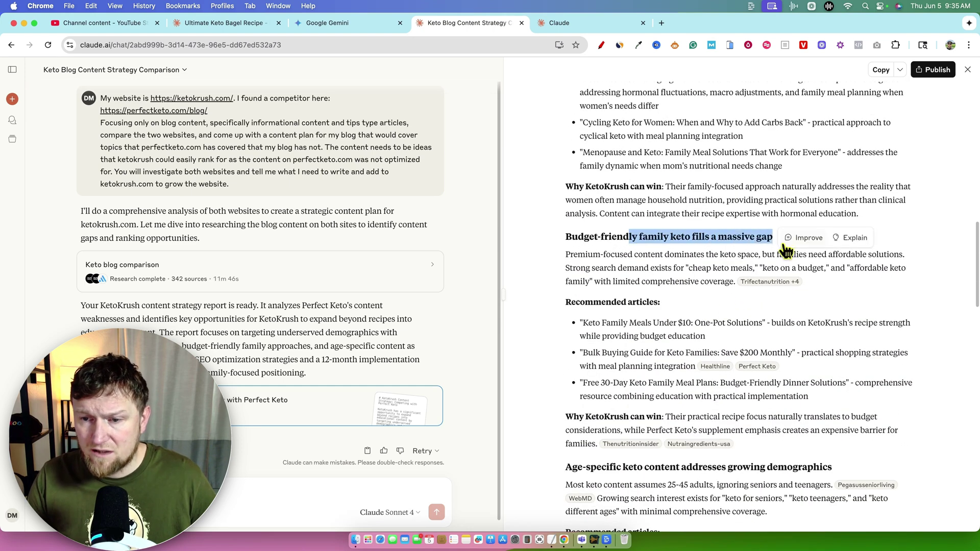
pyautogui.click(660, 276)
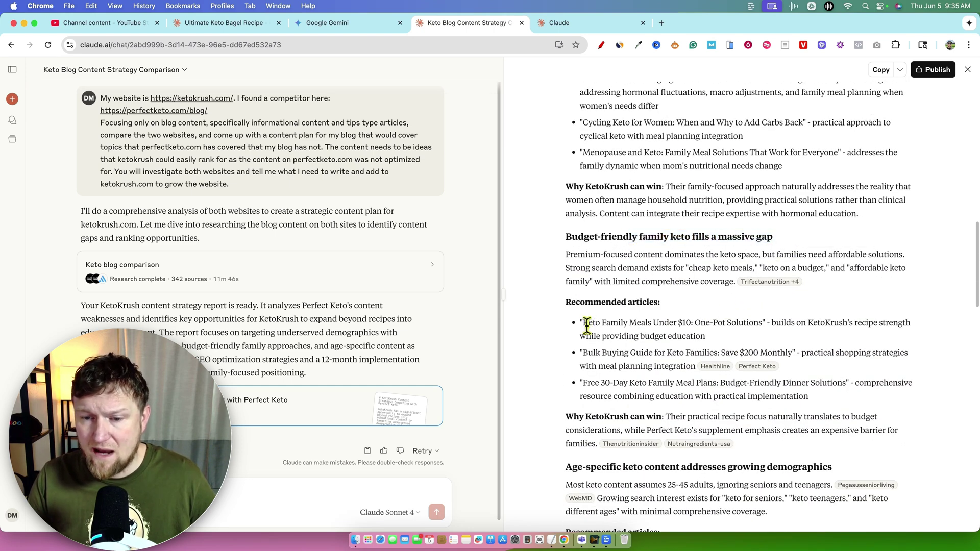
pyautogui.moveTo(582, 322); pyautogui.dragTo(922, 401)
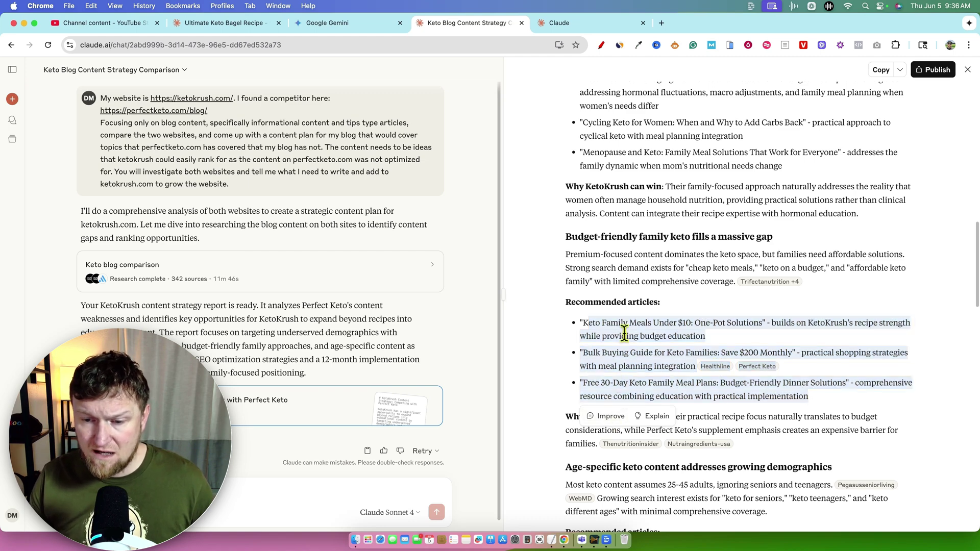
pyautogui.scroll(-5, 703, 350)
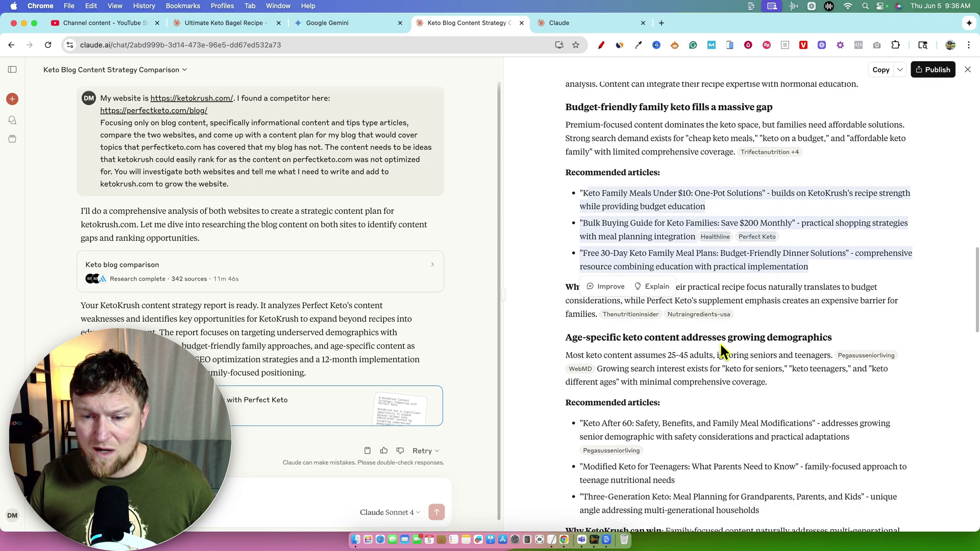
pyautogui.click(614, 285)
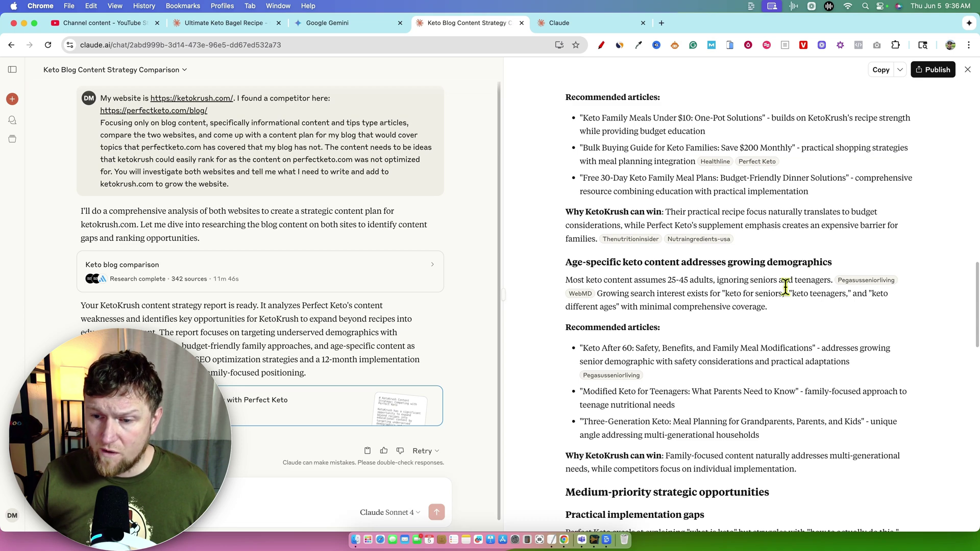
pyautogui.scroll(-1, 620, 346)
pyautogui.scroll(-3, 620, 346)
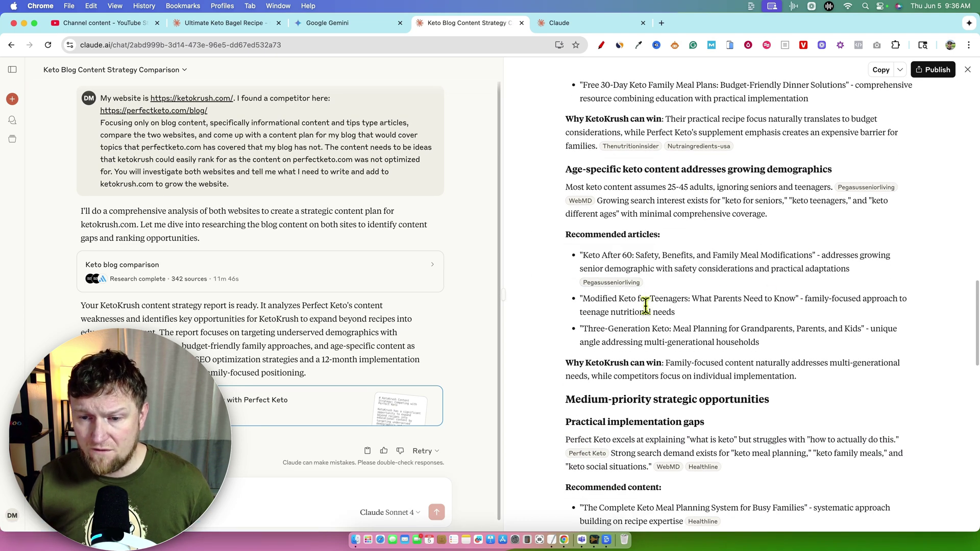
pyautogui.scroll(-20, 676, 341)
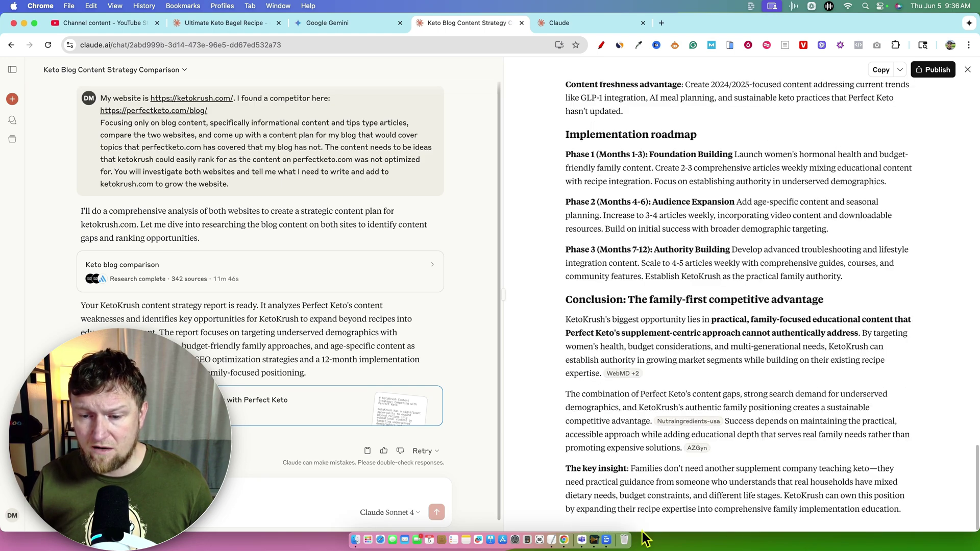
# Draft a follow-up asking for the topics in table format with a far-right column heading
pyautogui.press('super+v')
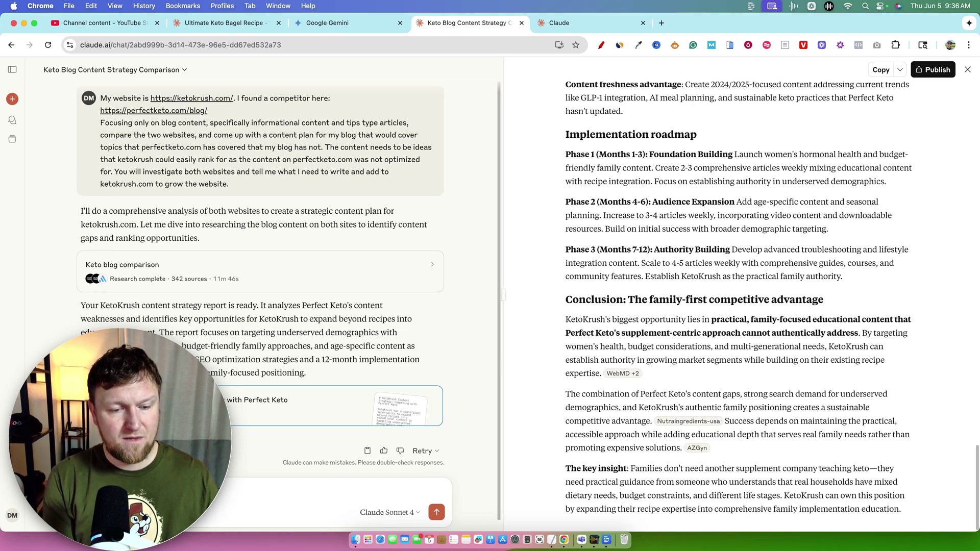
pyautogui.write('e table for')
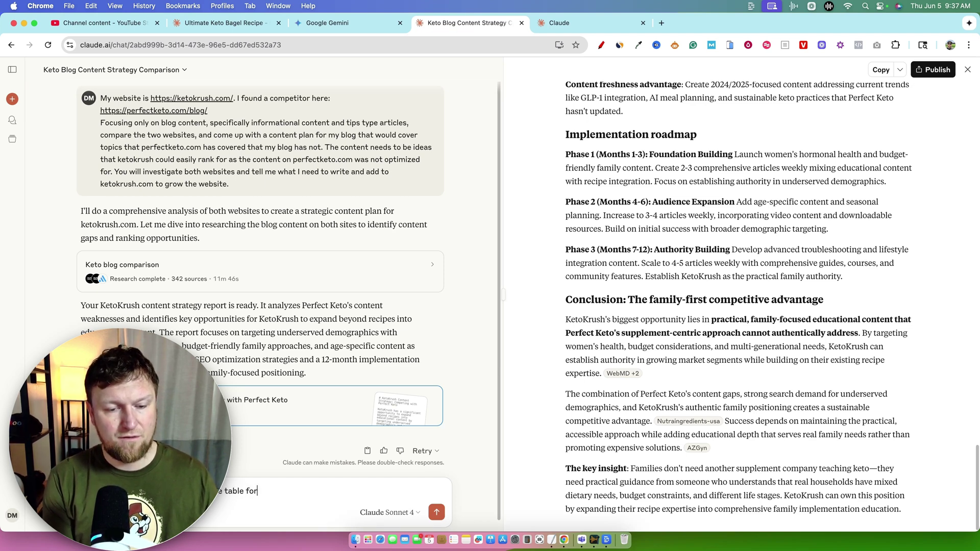
pyautogui.write('mat, far right')
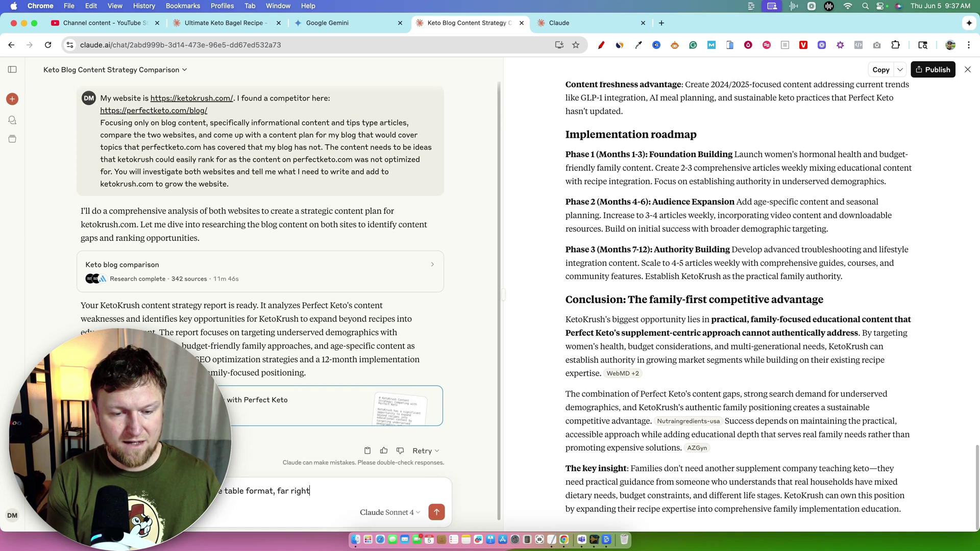
pyautogui.write(' column')
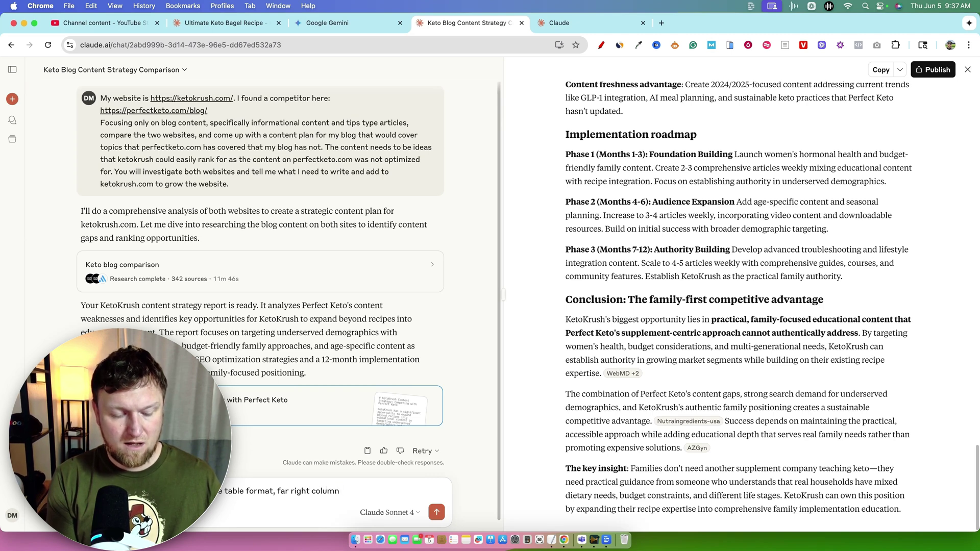
pyautogui.write(' add a heading with')
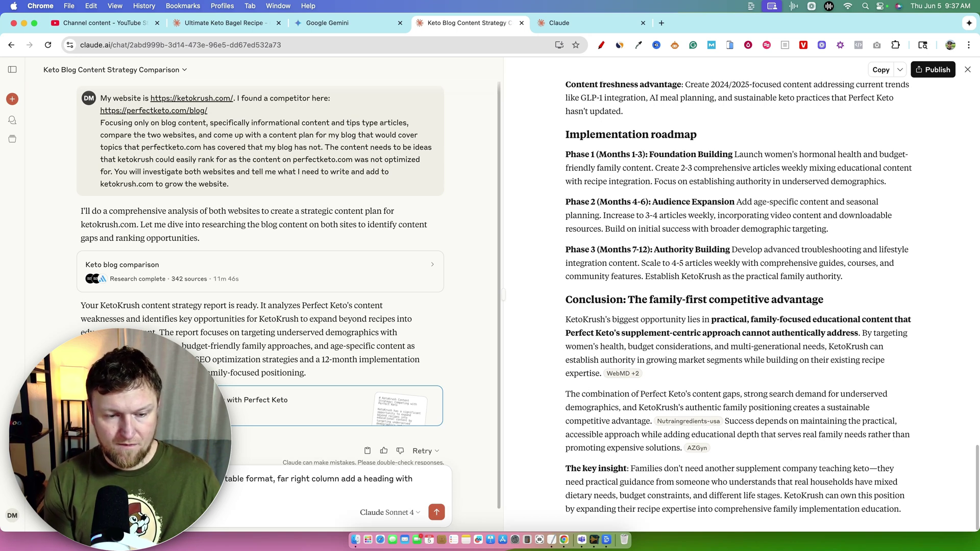
pyautogui.write('after adding the initial suggested topics from the')
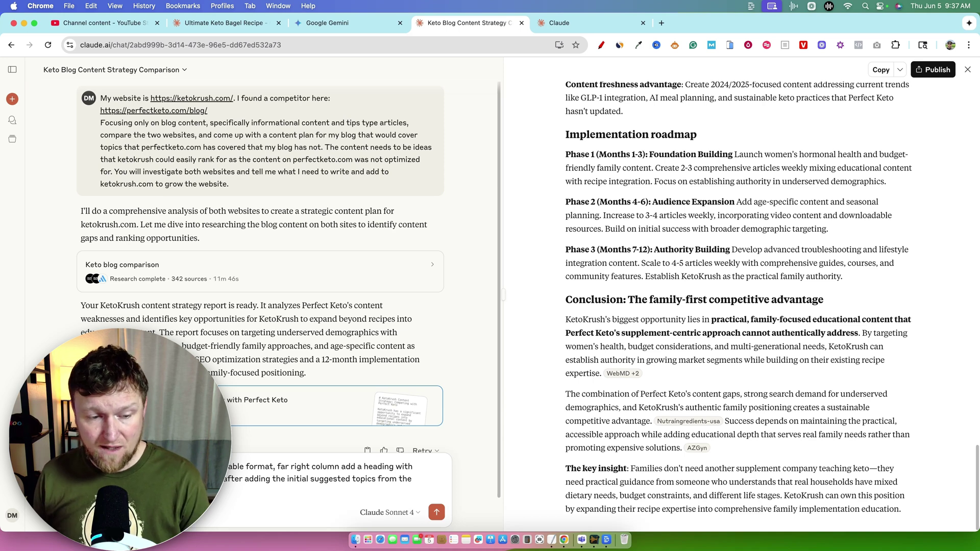
# Submit the request for the full 45-article KetoKrush table with a Published Article checkbox column
pyautogui.click(437, 512)
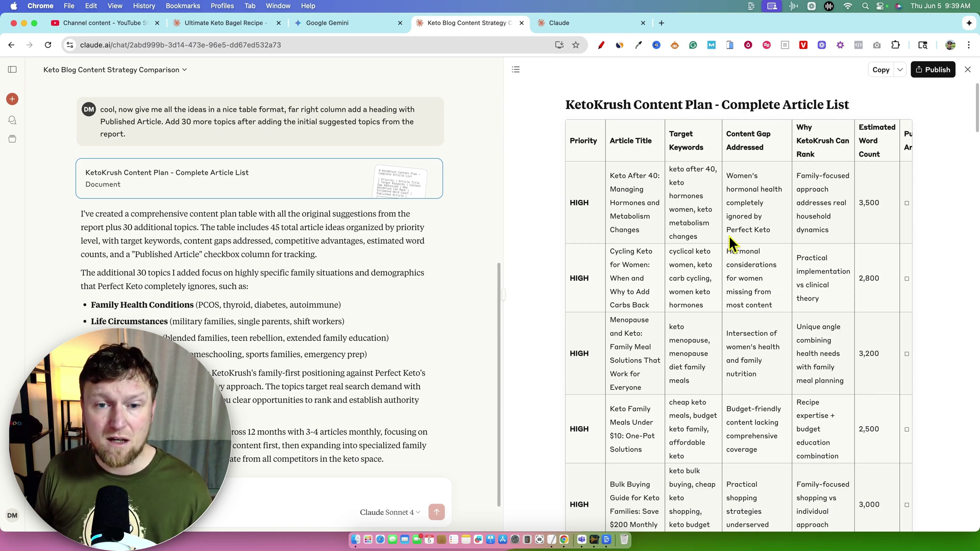
# Copy the whole 45-article content plan from the artifact and open a new browser tab
pyautogui.scroll(-20, 727, 235)
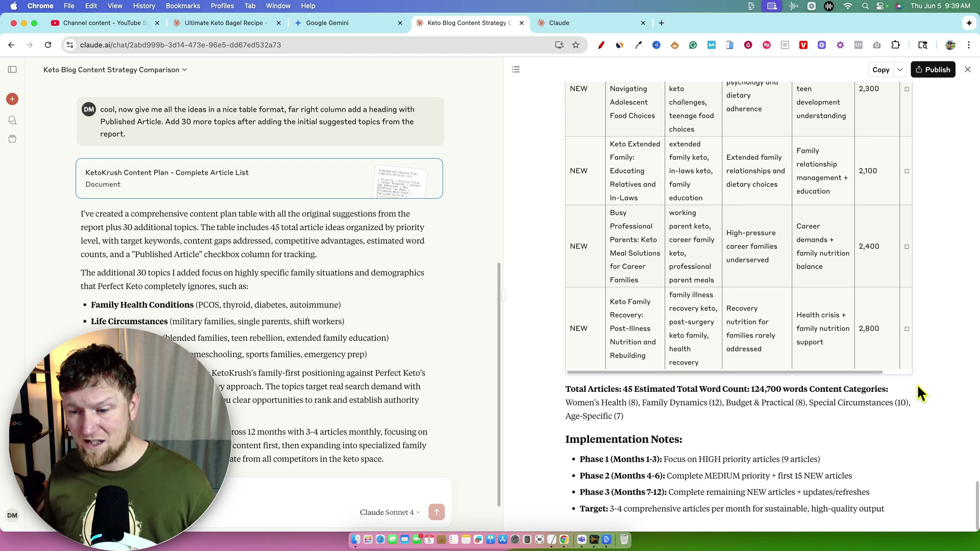
pyautogui.scroll(20, 811, 298)
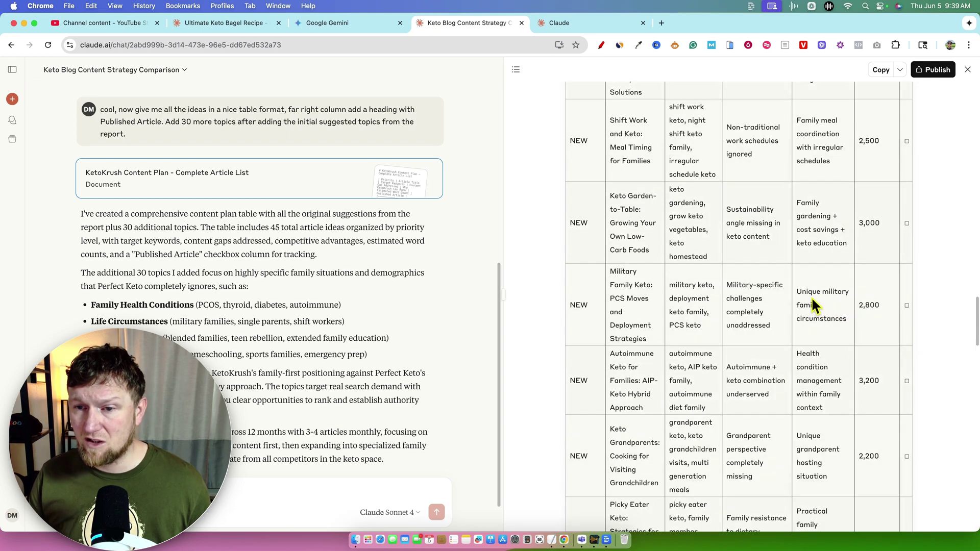
pyautogui.scroll(2, 812, 298)
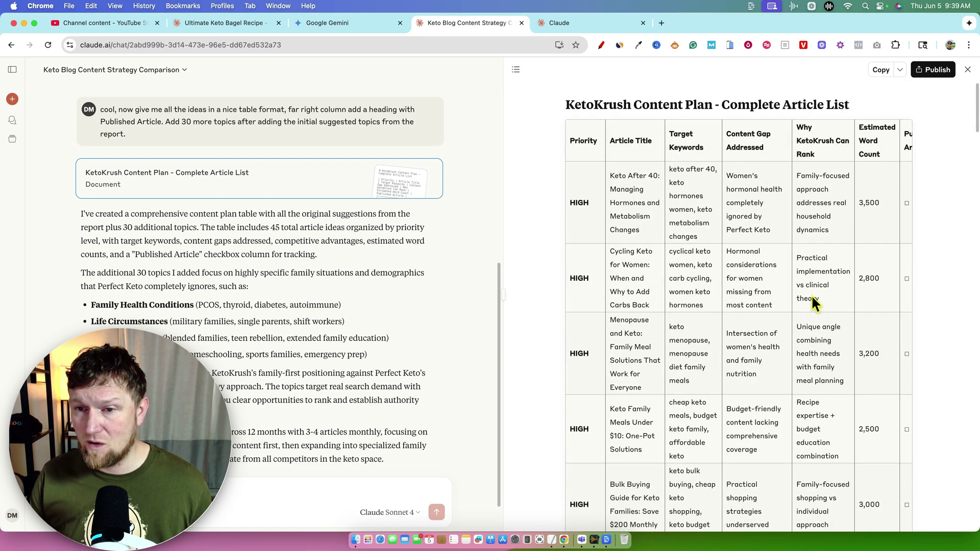
pyautogui.scroll(-20, 811, 299)
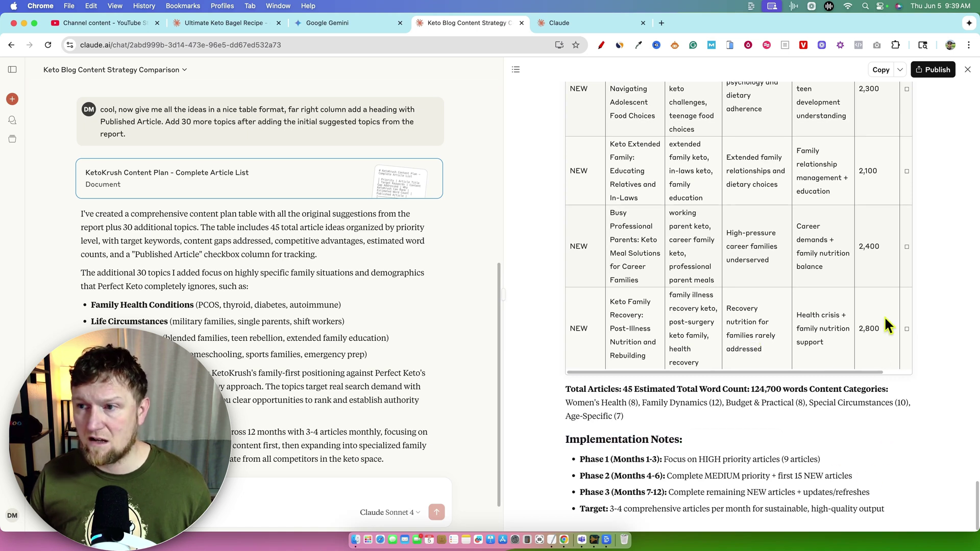
pyautogui.click(898, 70)
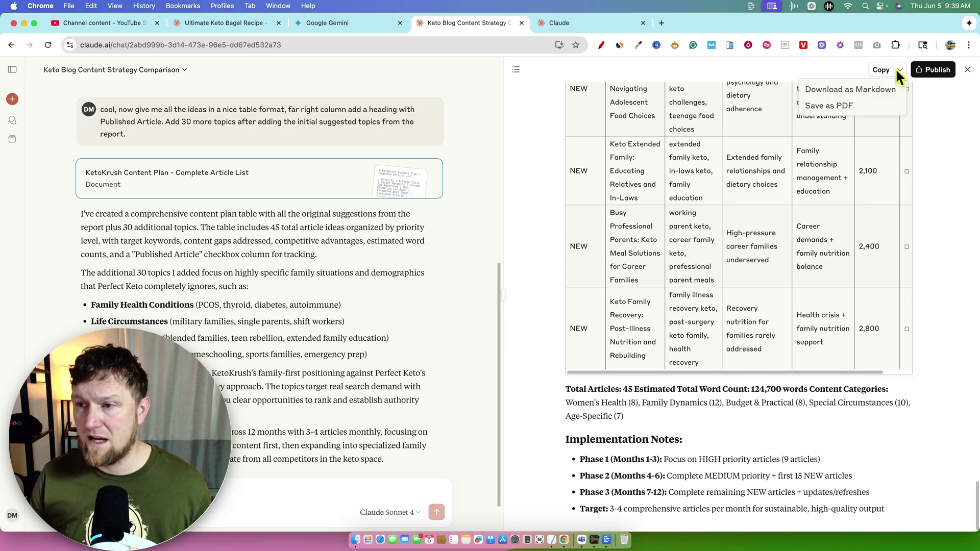
pyautogui.click(940, 135)
pyautogui.click(882, 71)
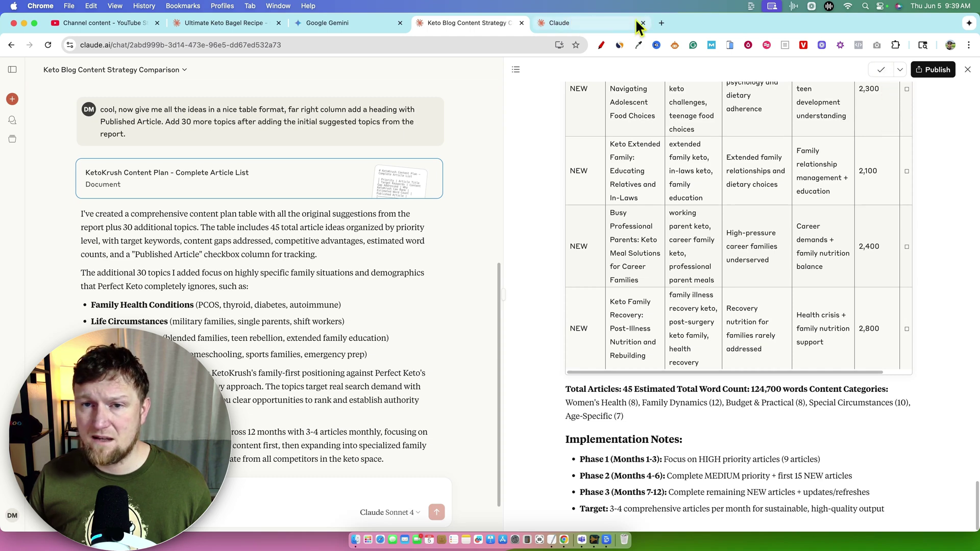
pyautogui.click(662, 23)
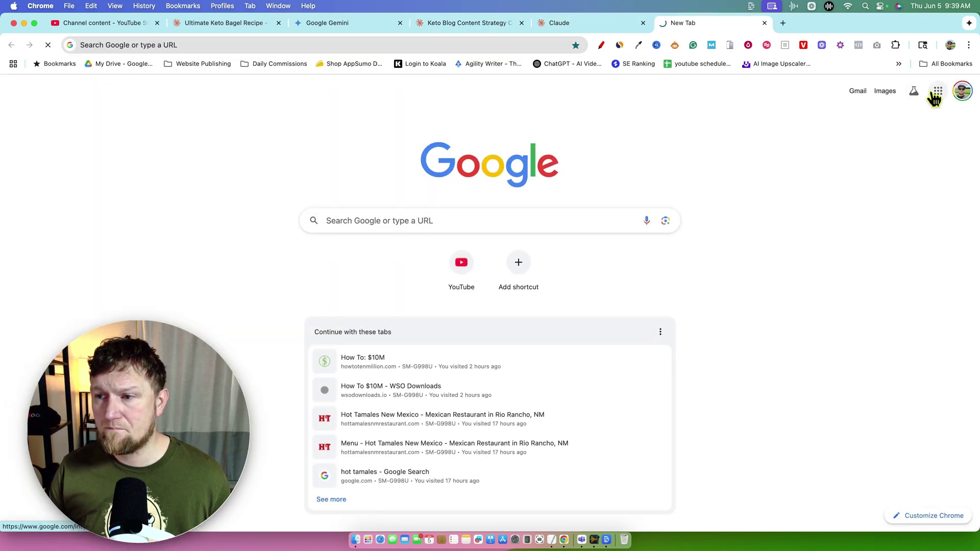
# Create a new untitled spreadsheet and paste the copied content plan into it
pyautogui.click(934, 96)
pyautogui.press('super+v')
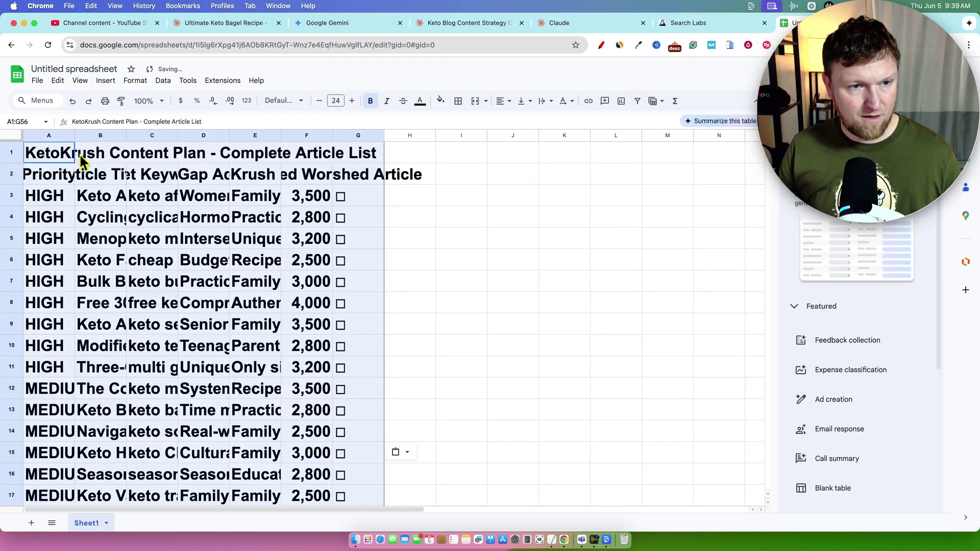
pyautogui.scroll(-20, 357, 243)
pyautogui.scroll(20, 385, 245)
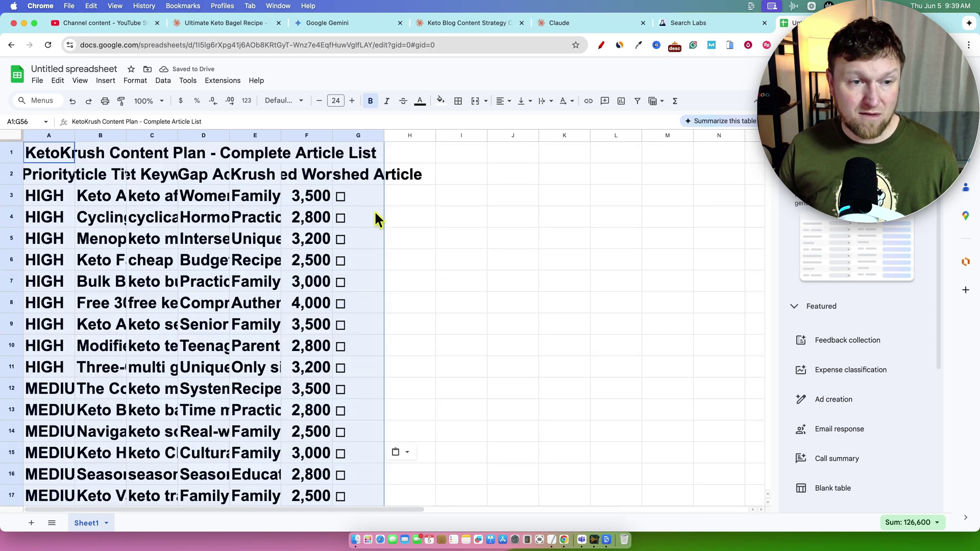
pyautogui.click(388, 202)
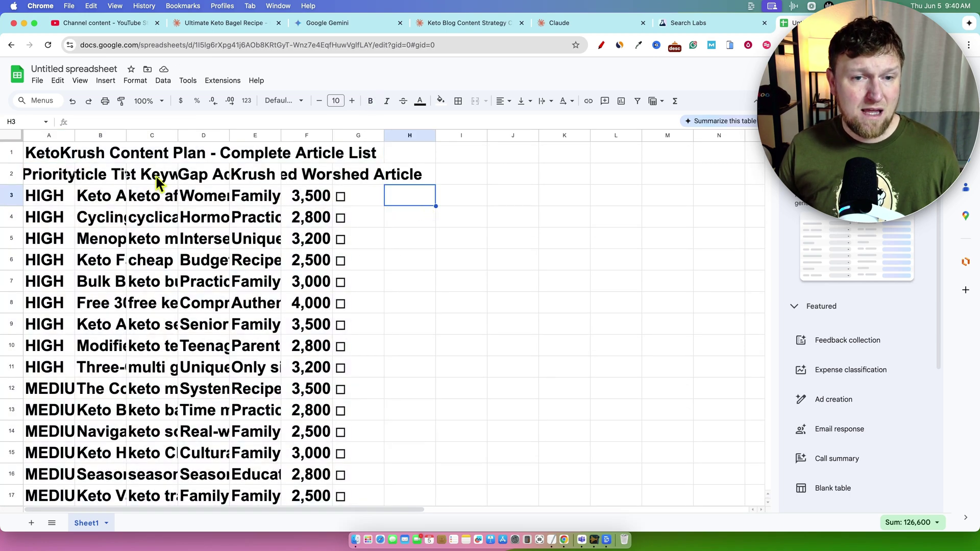
# Delete the title row so the column headers start in row 1
pyautogui.click(11, 153)
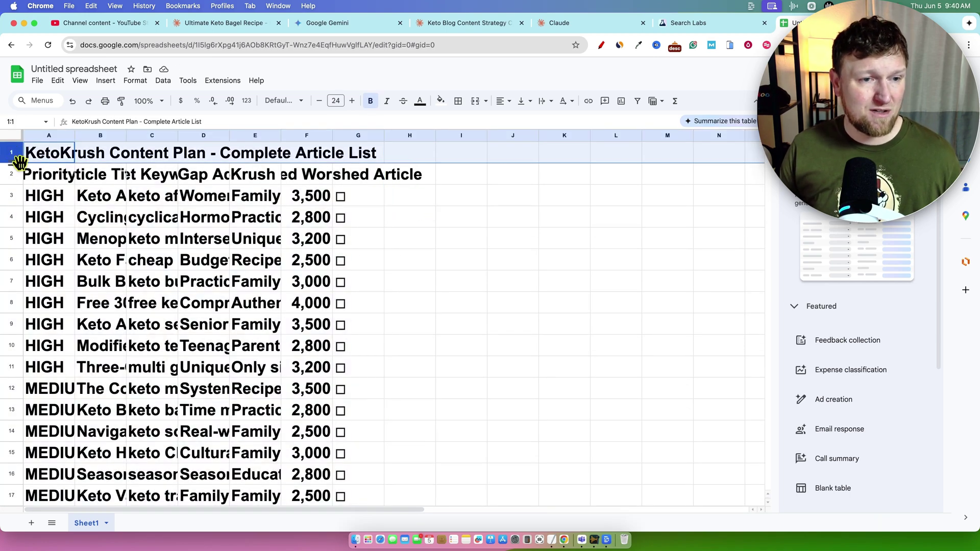
pyautogui.rightClick(15, 156)
pyautogui.click(58, 276)
pyautogui.click(429, 310)
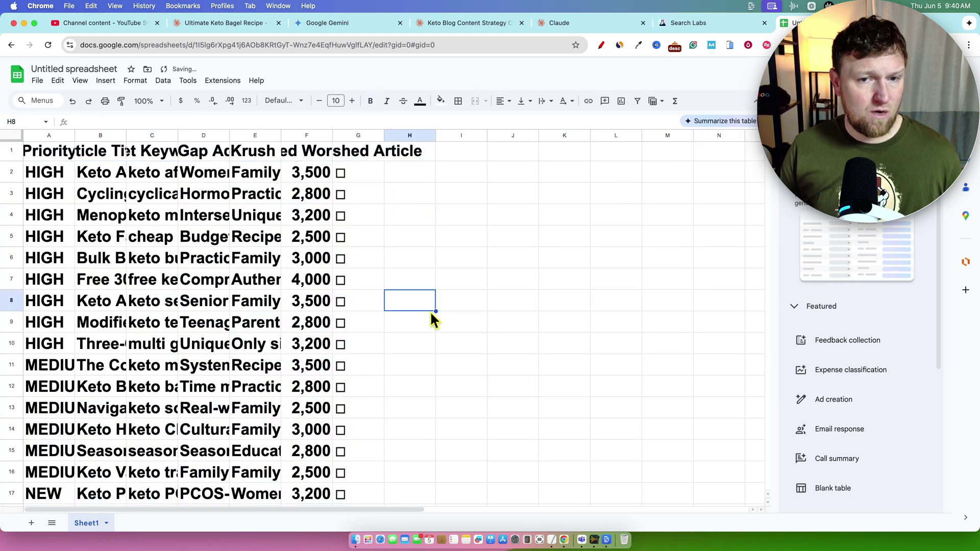
# Set the totals and implementation notes in rows 49–56 to 10-point text
pyautogui.scroll(-10, 429, 311)
pyautogui.scroll(-6, 430, 311)
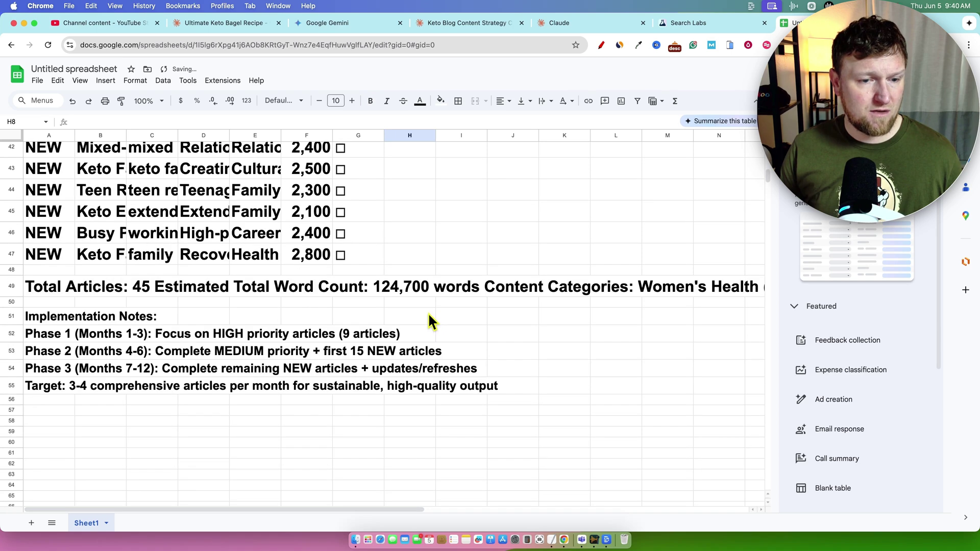
pyautogui.click(11, 288)
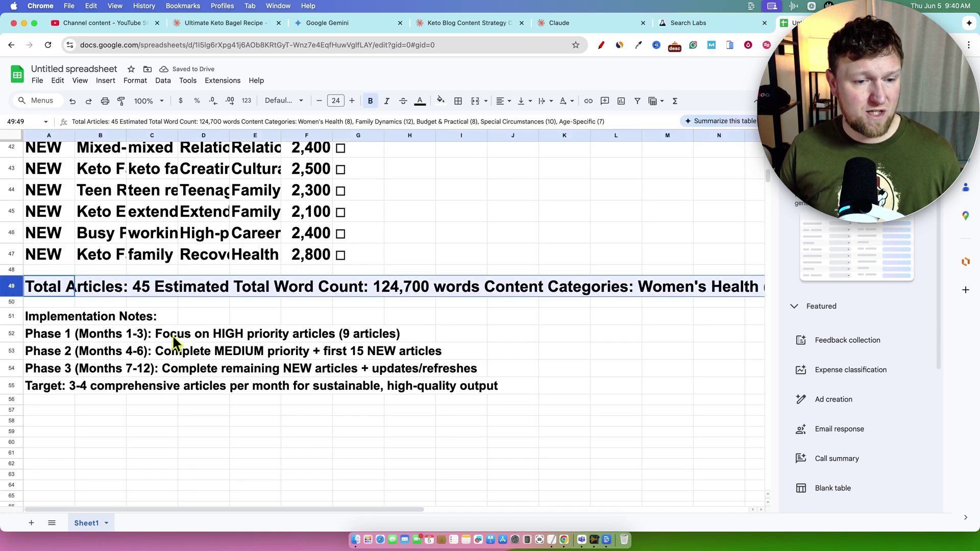
pyautogui.moveTo(30, 288); pyautogui.dragTo(568, 401)
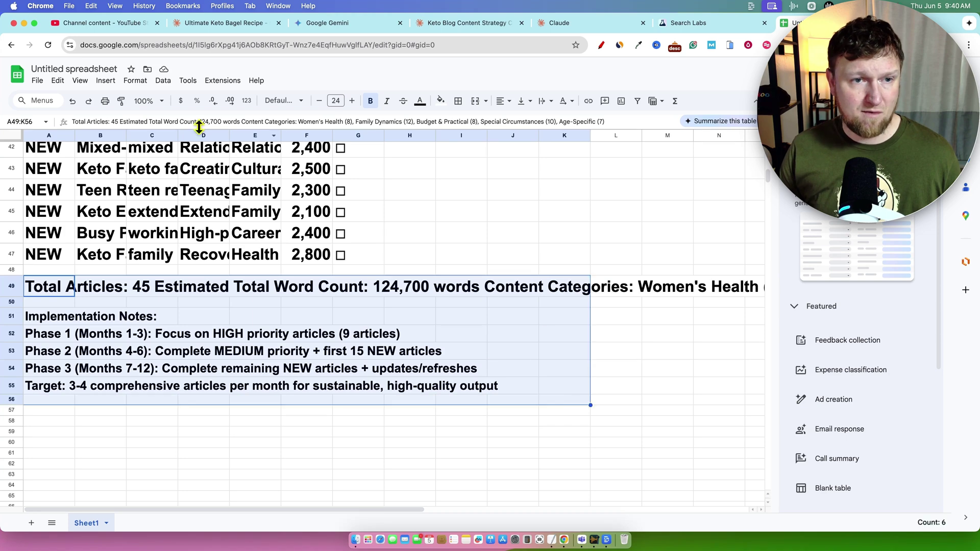
pyautogui.click(334, 100)
pyautogui.write('10')
pyautogui.press('Return')
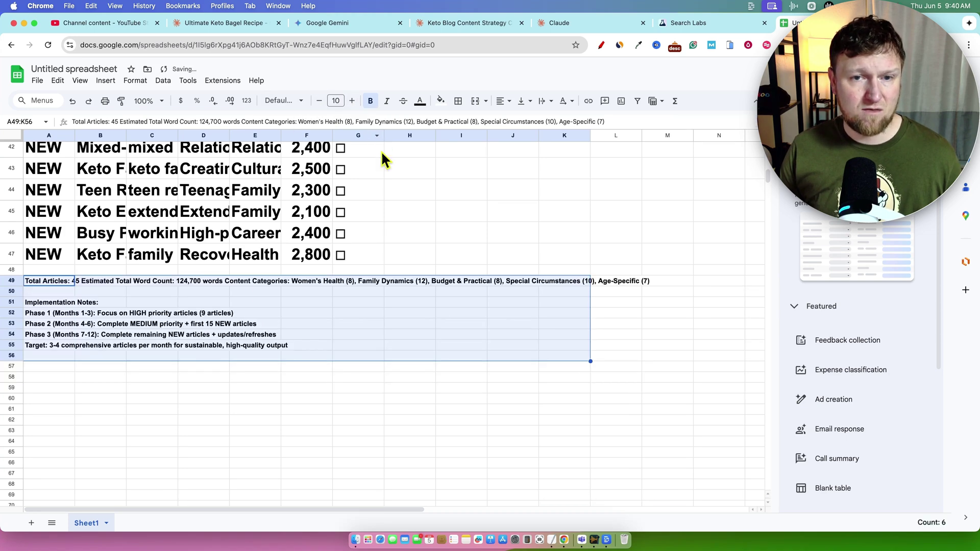
pyautogui.scroll(2, 390, 200)
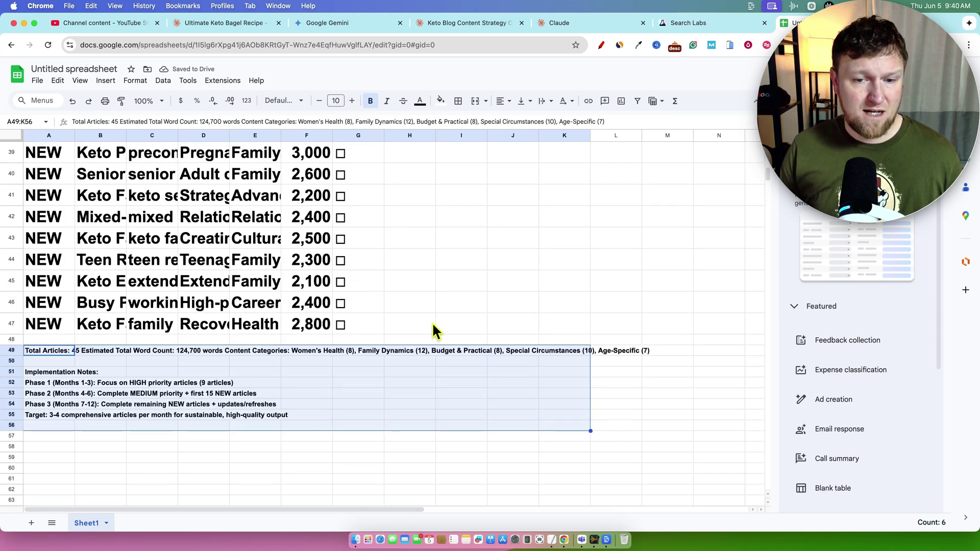
pyautogui.moveTo(431, 323); pyautogui.dragTo(44, 6)
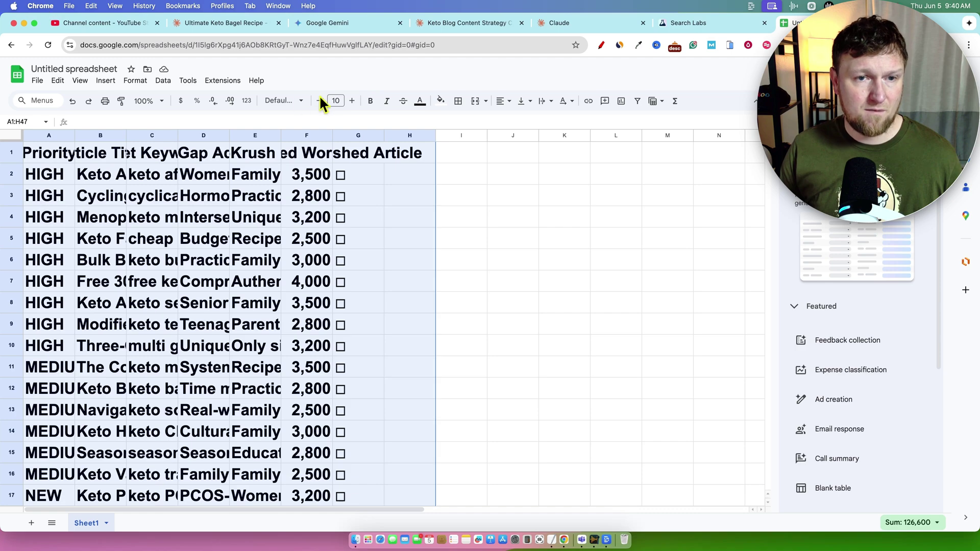
# Raise the article table's text to 12-point and remove the bold
pyautogui.click(352, 101)
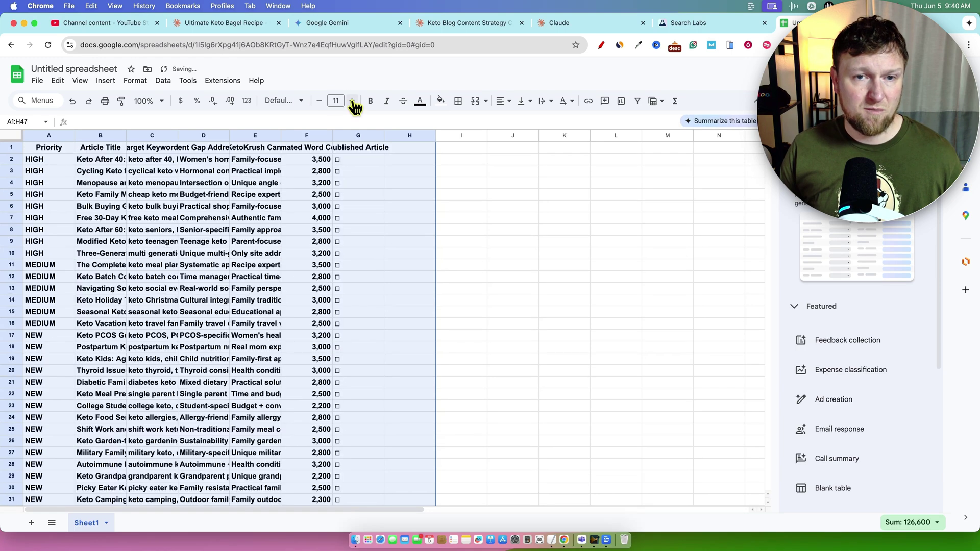
pyautogui.click(352, 101)
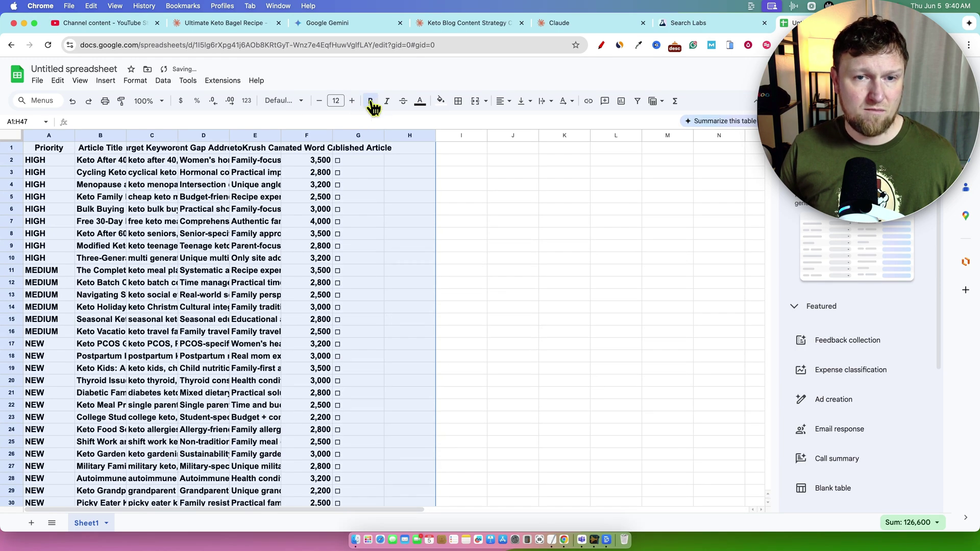
pyautogui.click(371, 102)
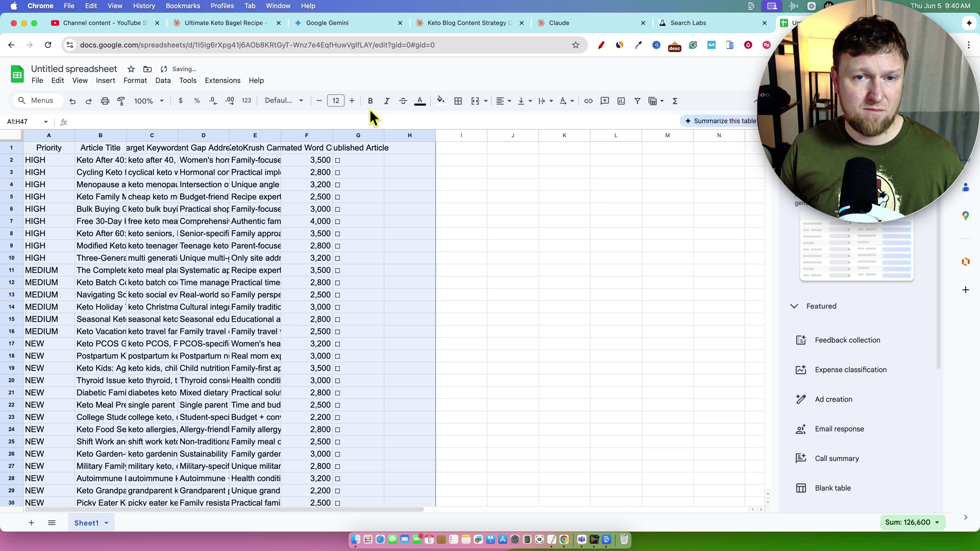
# Autofit the Article Title and Target Keywords columns, then wrap and narrow columns C and D
pyautogui.doubleClick(125, 136)
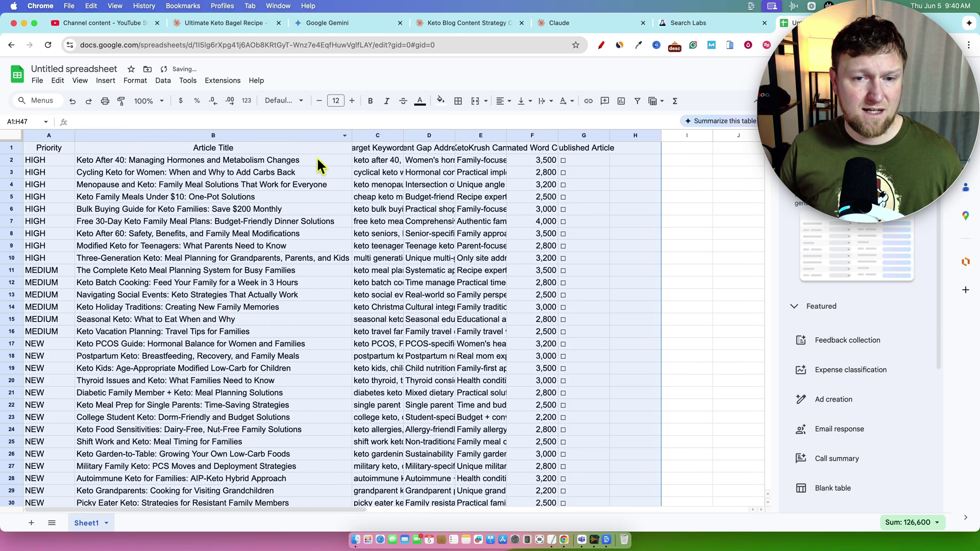
pyautogui.click(377, 135)
pyautogui.doubleClick(403, 135)
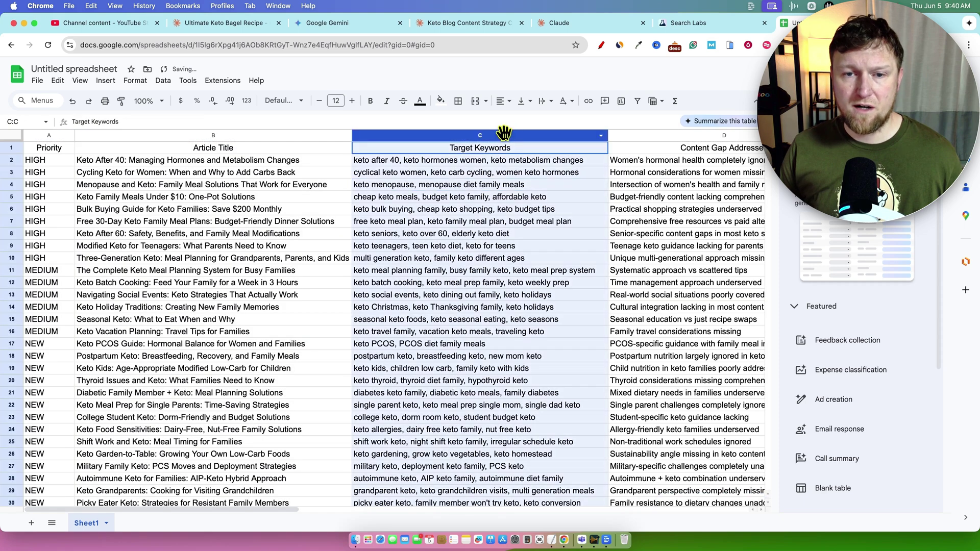
pyautogui.click(656, 136)
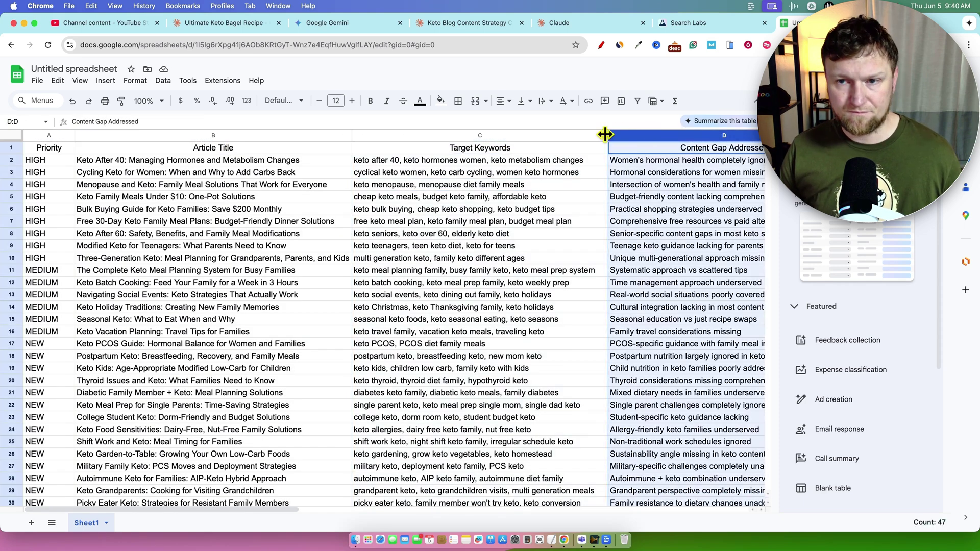
pyautogui.keyDown('shift'); pyautogui.click(572, 134); pyautogui.keyUp('shift')
pyautogui.click(545, 100)
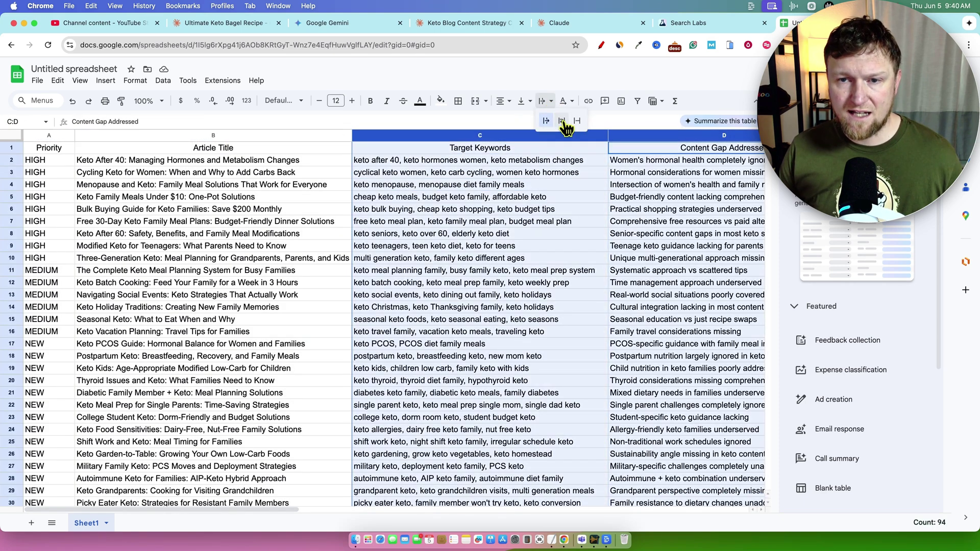
pyautogui.click(564, 121)
pyautogui.moveTo(587, 139); pyautogui.dragTo(462, 141)
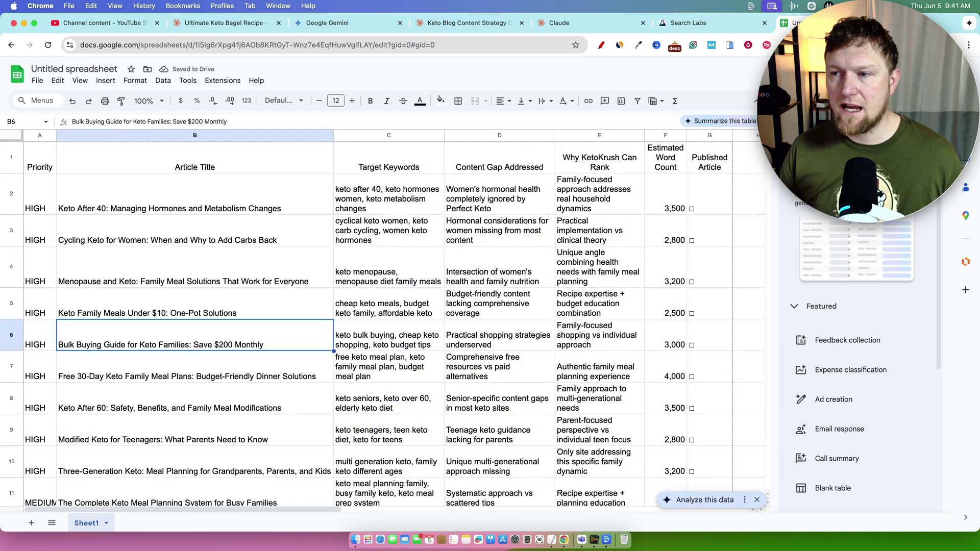
# Put all borders on the table's data range
pyautogui.press('super+a')
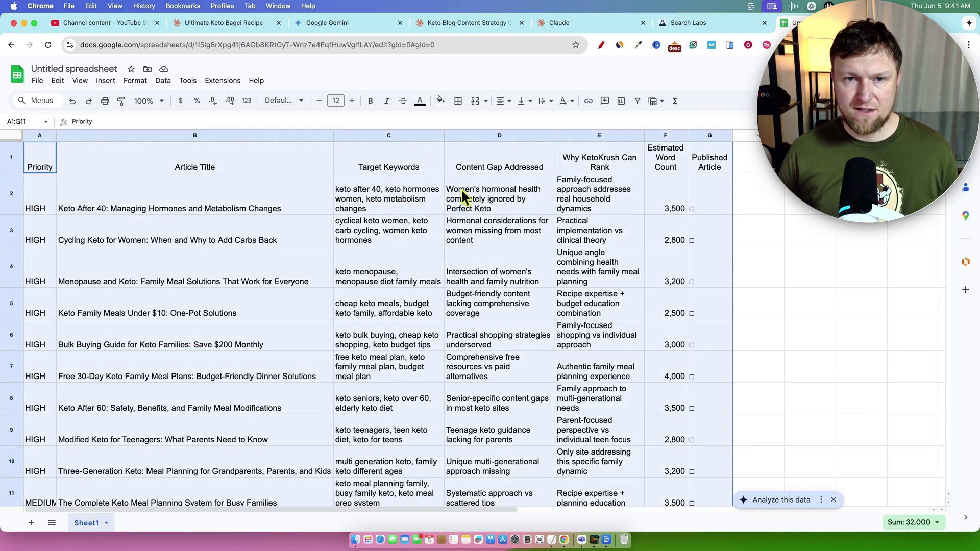
pyautogui.click(458, 101)
pyautogui.click(461, 124)
pyautogui.click(805, 280)
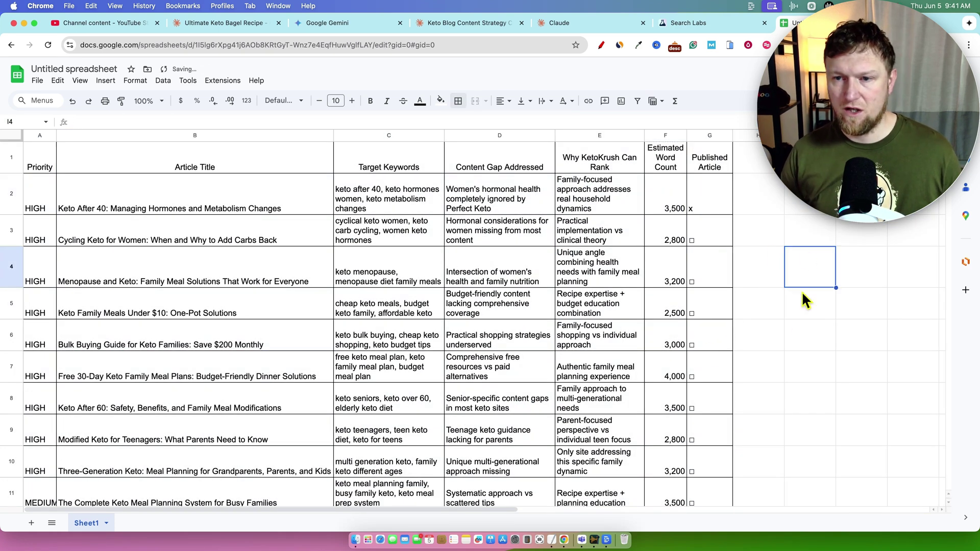
pyautogui.click(715, 239)
pyautogui.press('Down')
pyautogui.press('Down')
pyautogui.press('Down')
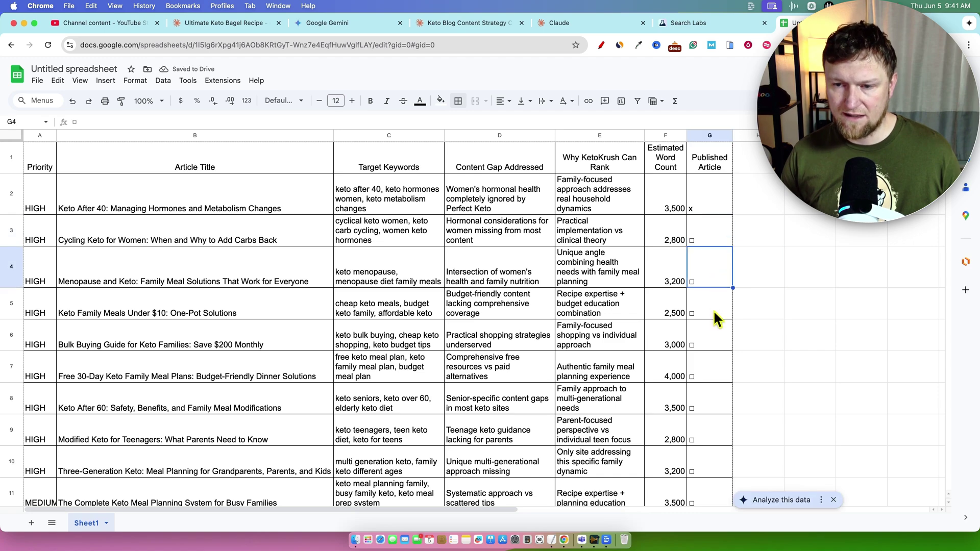
pyautogui.press('Up')
pyautogui.press('Right')
pyautogui.press('Right')
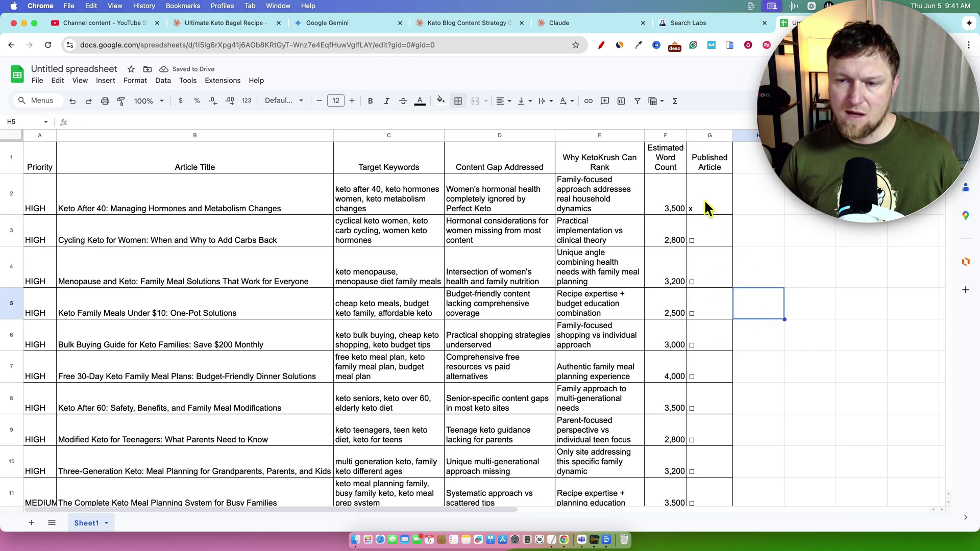
pyautogui.scroll(-4, 213, 236)
pyautogui.scroll(-3, 213, 230)
pyautogui.scroll(6, 213, 231)
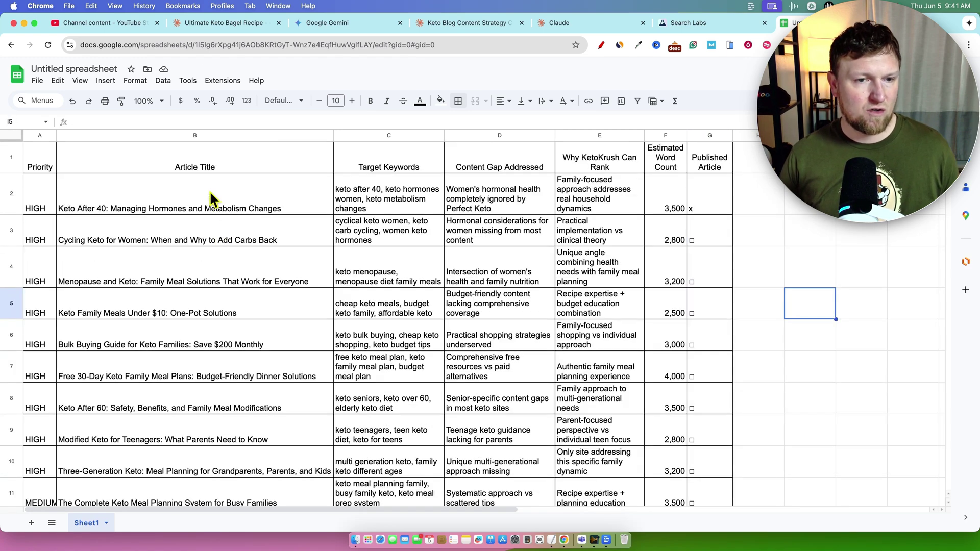
# Make header row A1:G1 bold with a grey fill
pyautogui.moveTo(40, 171); pyautogui.dragTo(695, 166)
pyautogui.click(371, 102)
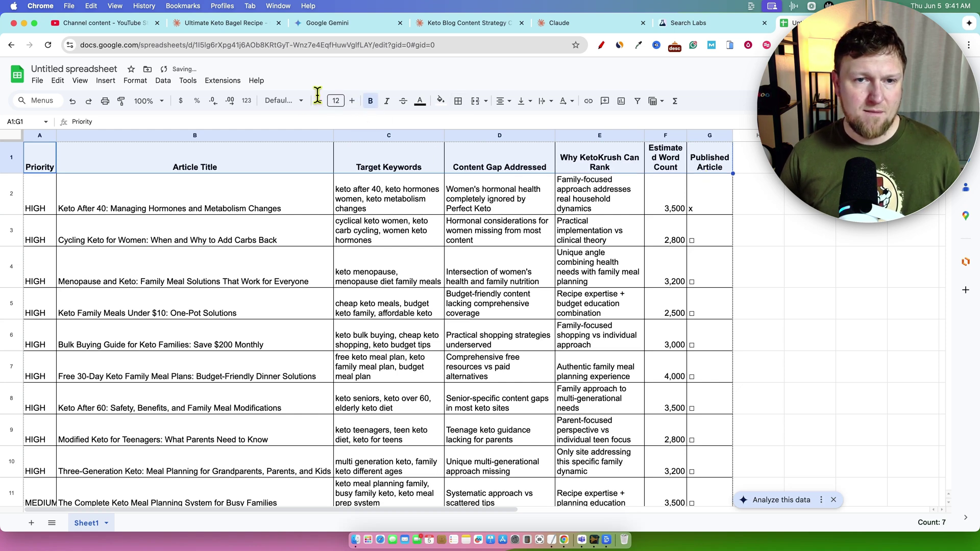
pyautogui.click(439, 101)
pyautogui.click(510, 134)
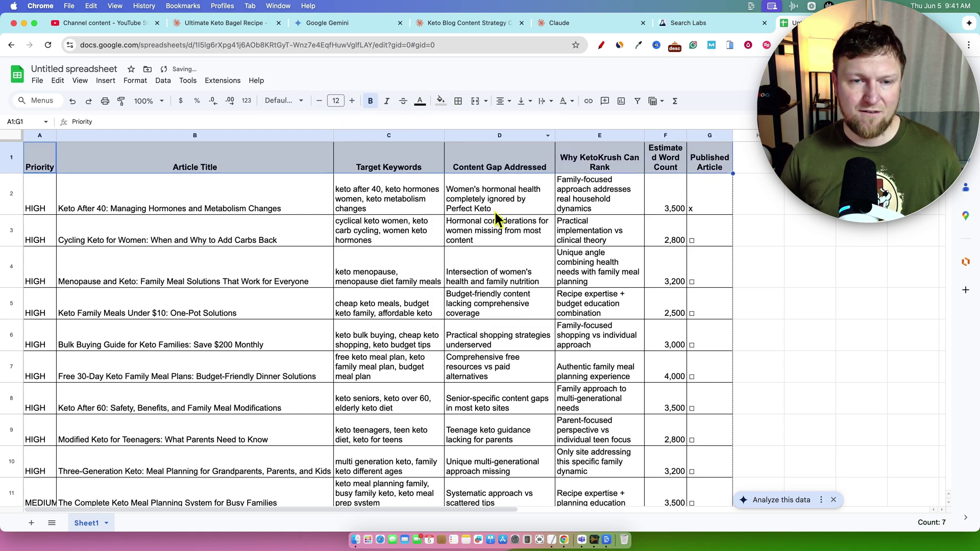
pyautogui.click(574, 238)
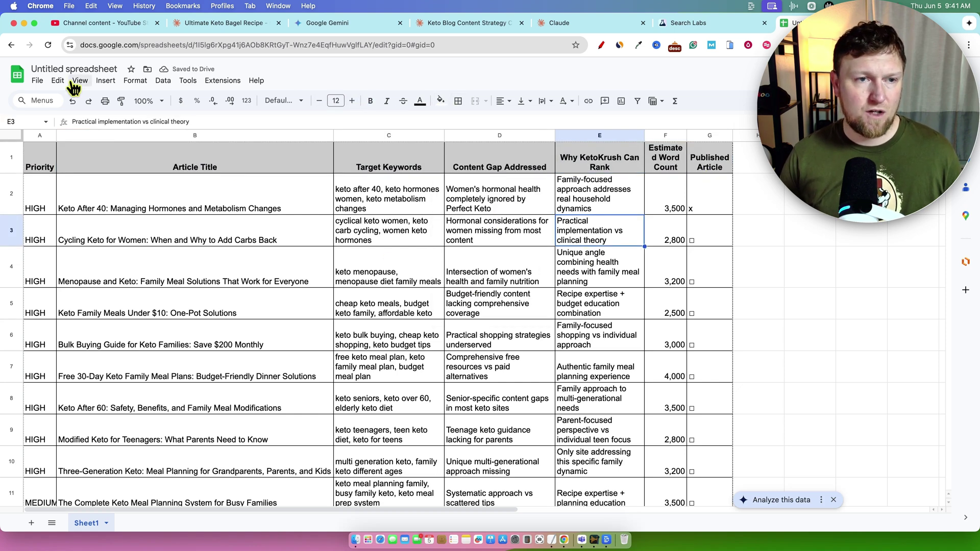
# Freeze the header row with View > Freeze > 1 row
pyautogui.click(80, 81)
pyautogui.moveTo(219, 113)
pyautogui.click(255, 136)
pyautogui.click(452, 255)
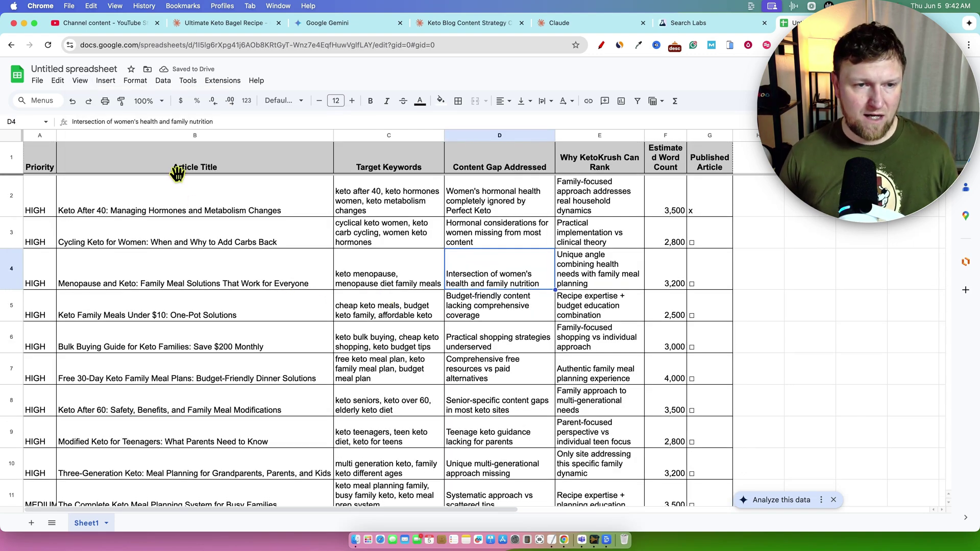
# Copy the article titles in B2:B47
pyautogui.click(176, 194)
pyautogui.hotkey('ctrl', 'shift', 'Down')
pyautogui.scroll(-6, 204, 350)
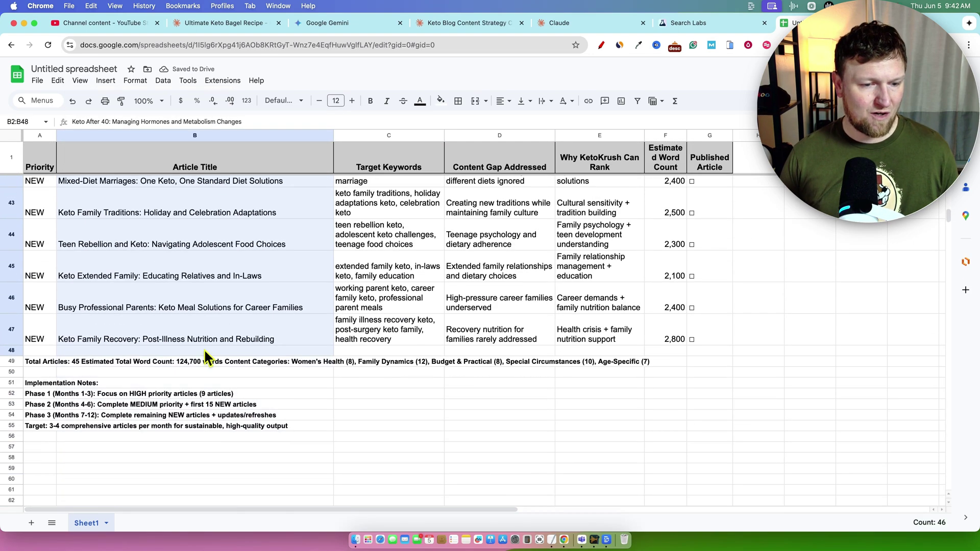
pyautogui.keyDown('shift'); pyautogui.click(201, 331); pyautogui.keyUp('shift')
pyautogui.press('super+c')
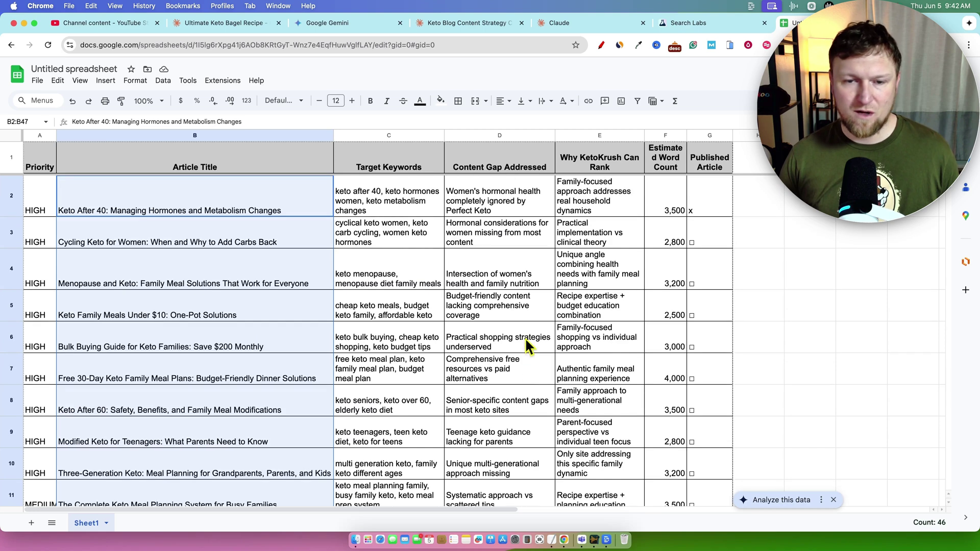
pyautogui.press('Down')
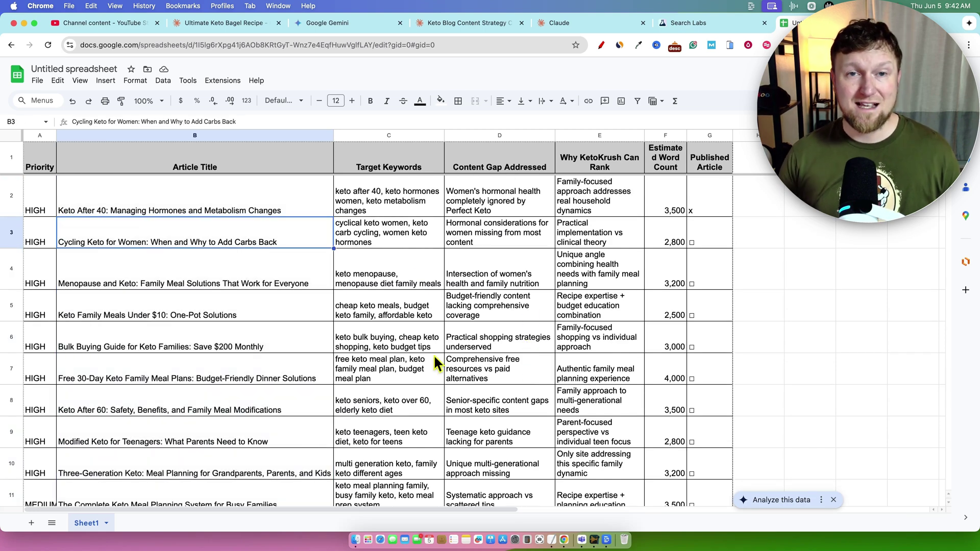
pyautogui.click(581, 24)
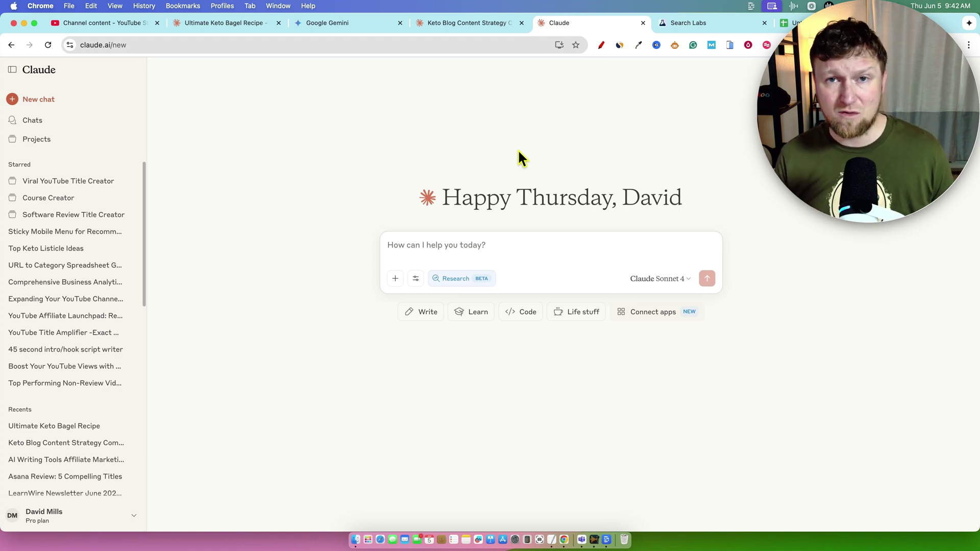
# Return to the Gemini tab showing the Keto Blog Content Gap Analysis report
pyautogui.scroll(-5, 72, 357)
pyautogui.scroll(5, 77, 408)
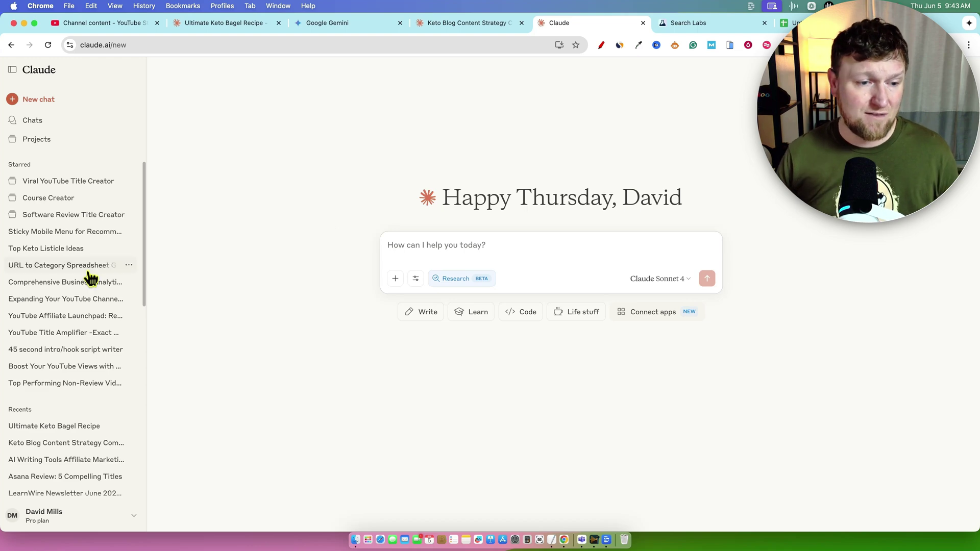
pyautogui.scroll(-5, 84, 332)
pyautogui.click(360, 22)
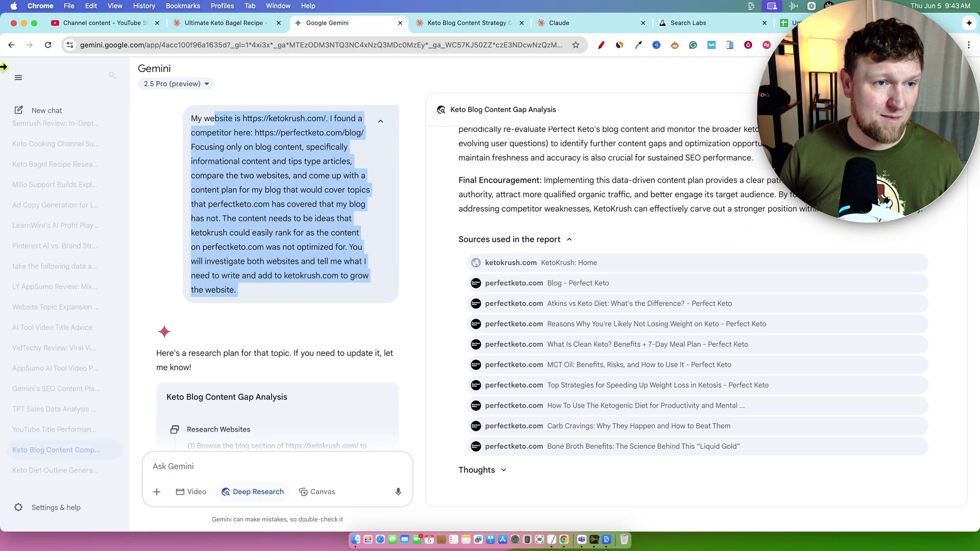